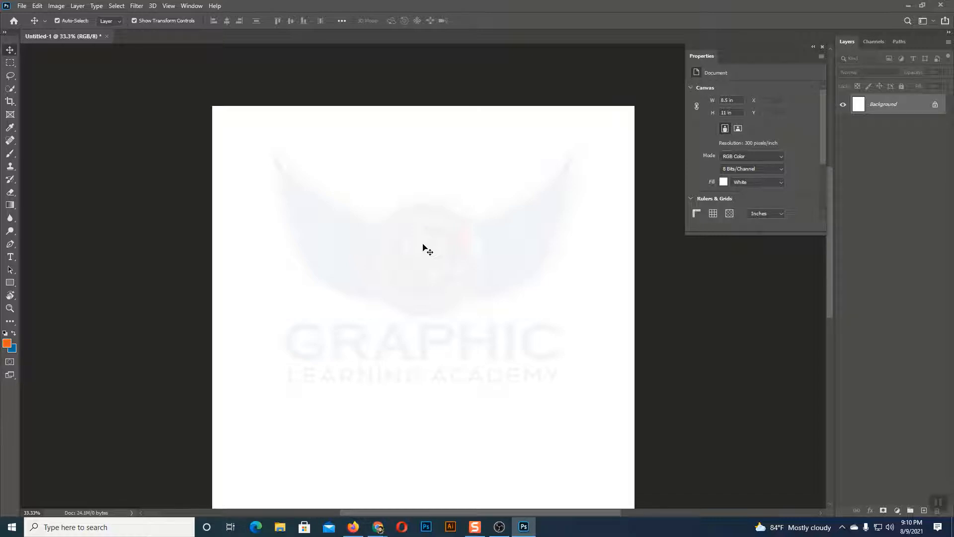
Draw a rectangle about 1219 × 785 px near the page's upper-left corner.
click(10, 282)
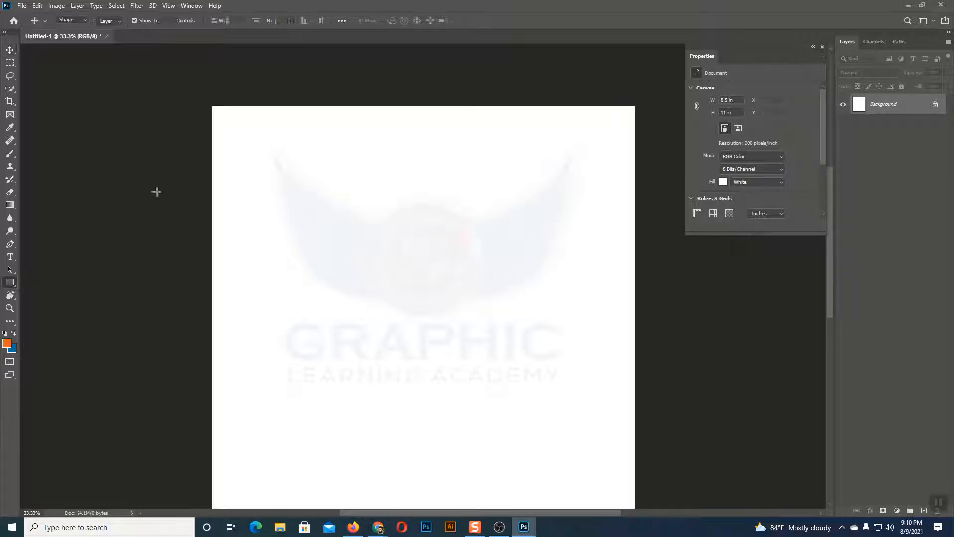
drag(241, 143, 442, 272)
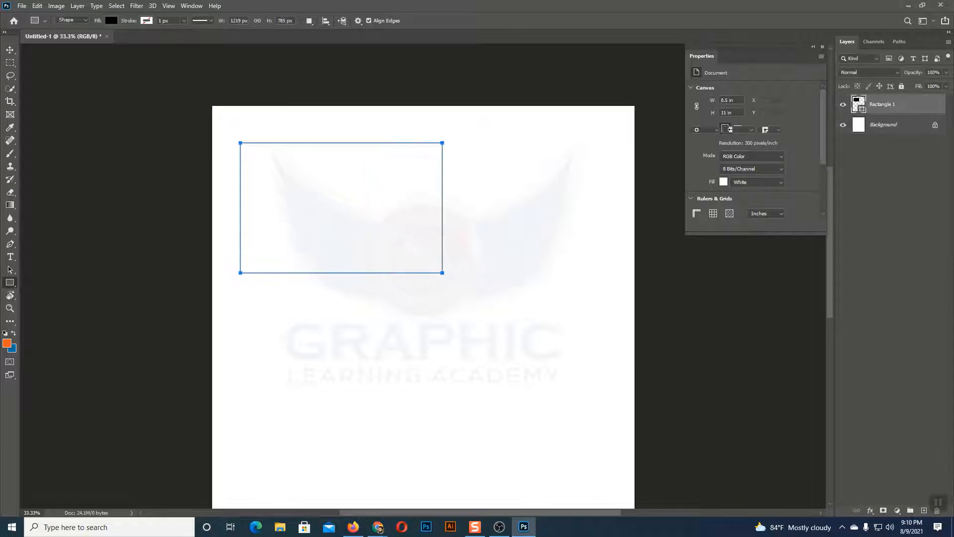
click(10, 49)
Fill the rectangle with the recently used magenta colour.
click(696, 120)
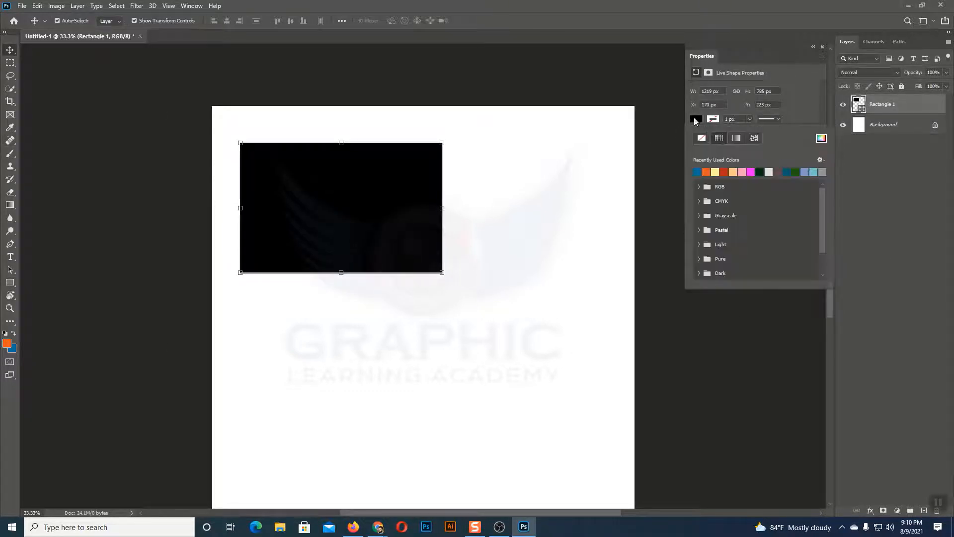
click(715, 172)
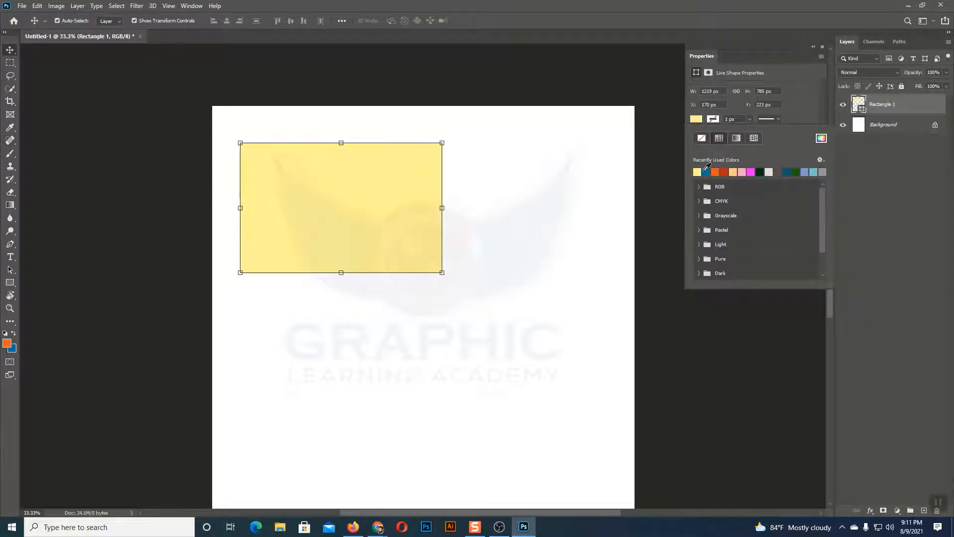
click(751, 171)
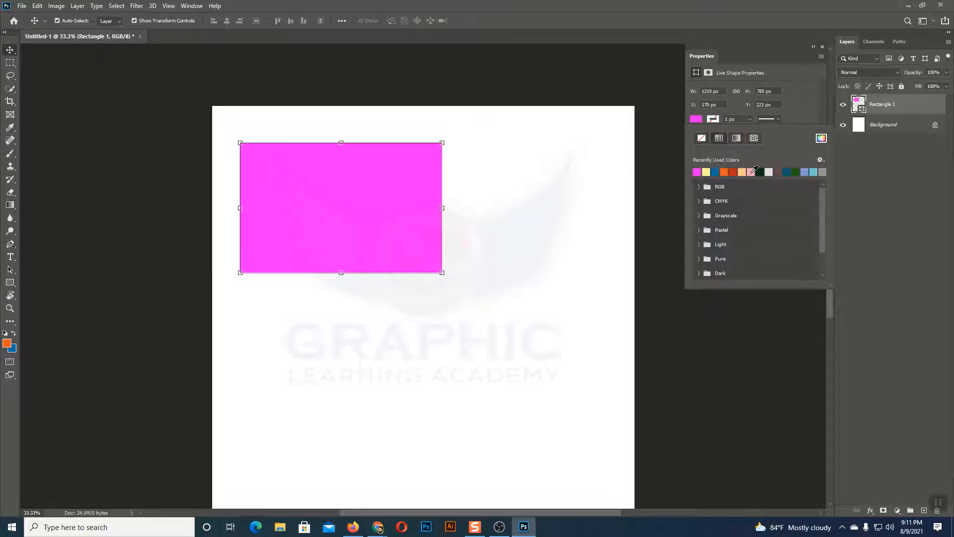
click(10, 50)
click(568, 184)
click(369, 202)
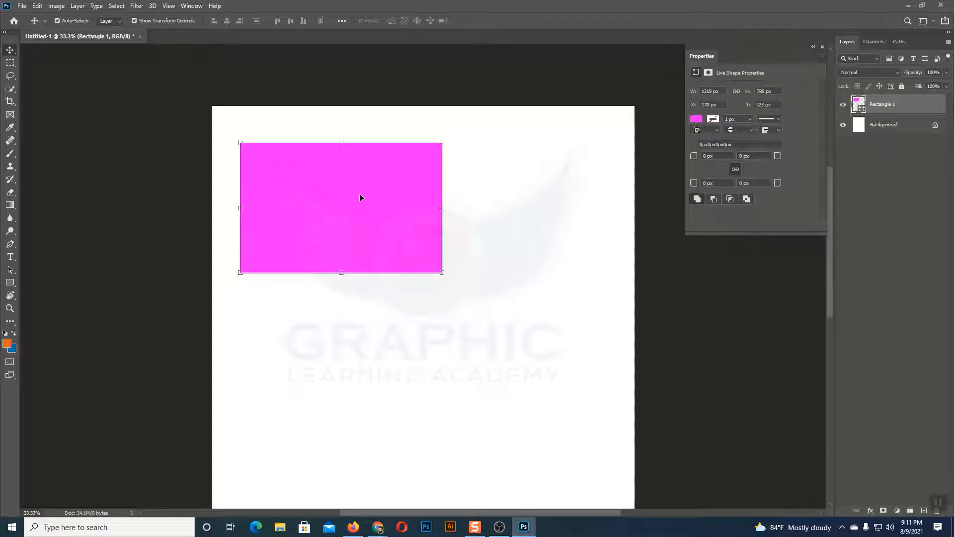
Try pasting a duplicate of the magenta rectangle twice, removing the pasted copy each time.
key(ctrl)
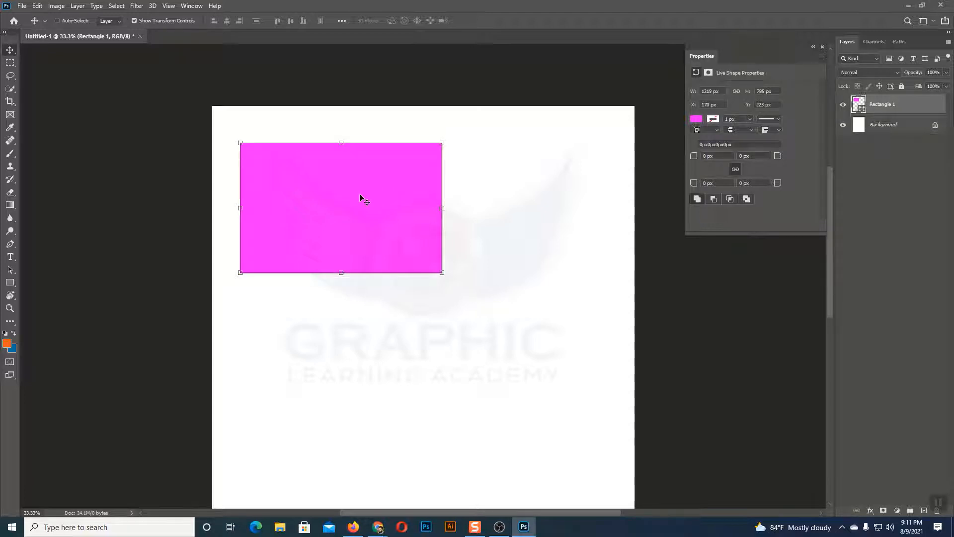
key(ctrl+v)
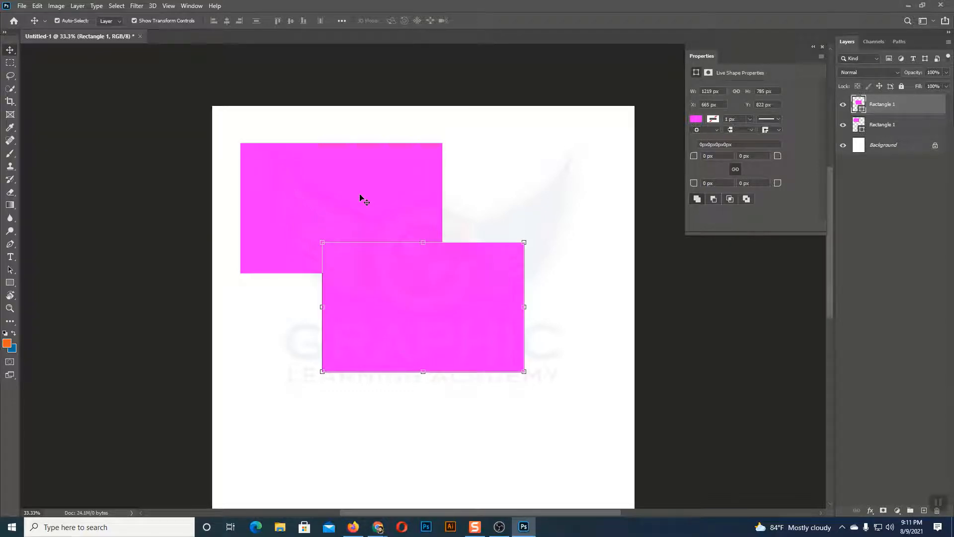
click(344, 204)
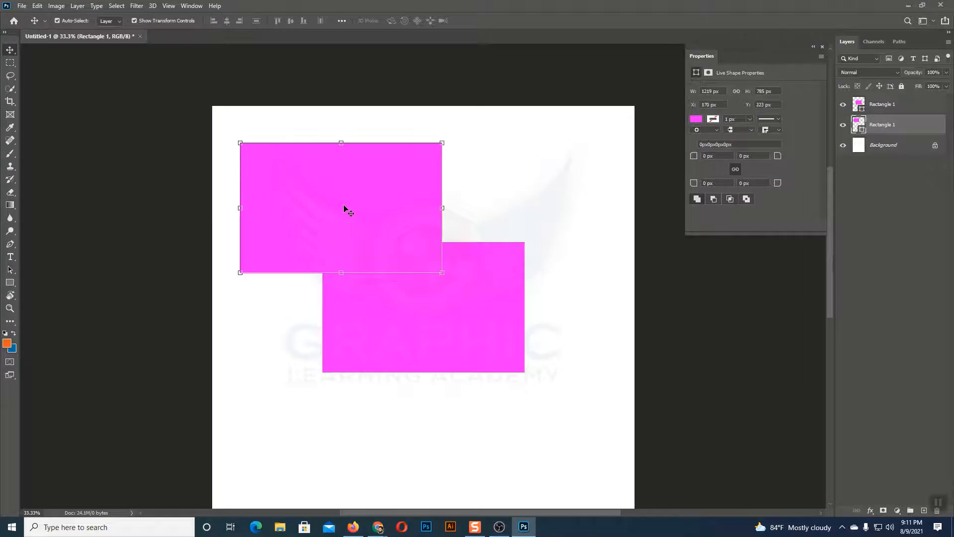
click(447, 313)
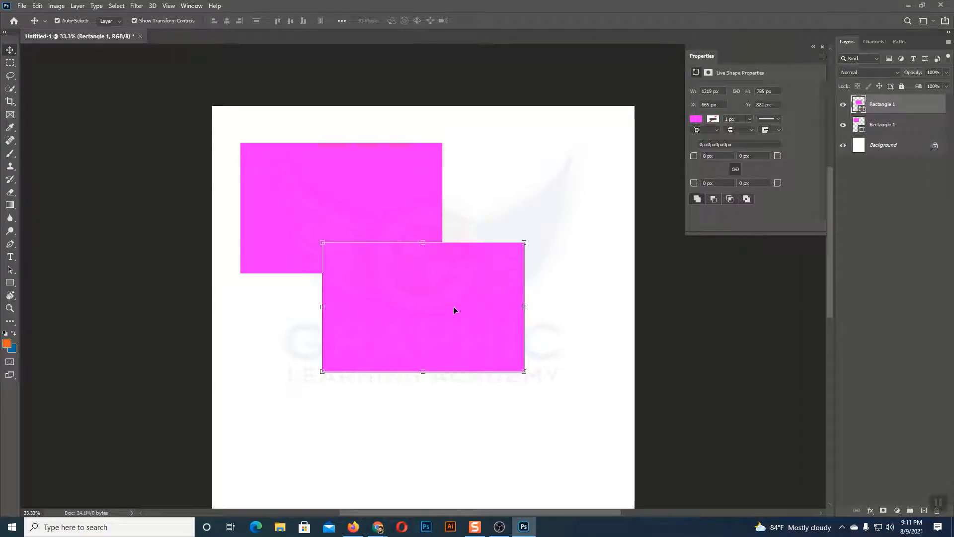
click(357, 166)
click(467, 277)
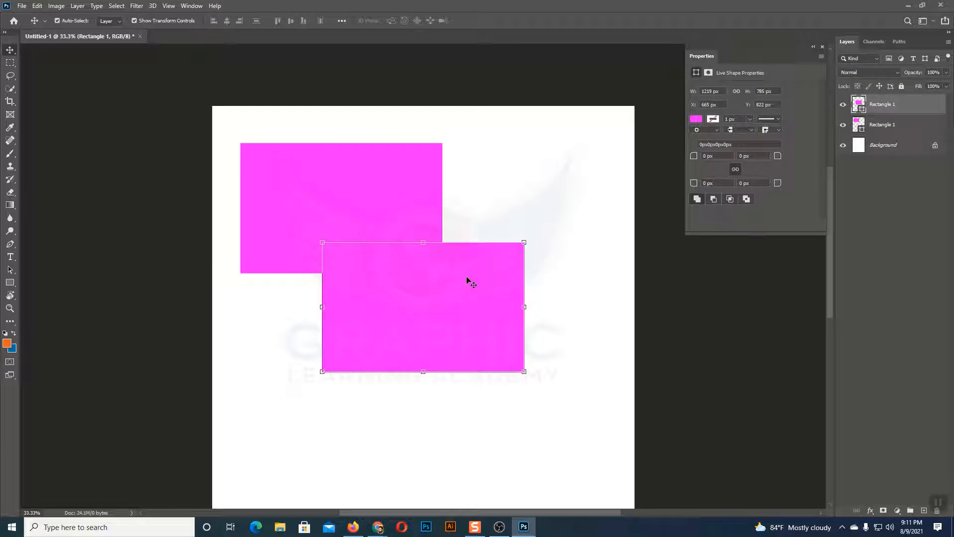
key(Delete)
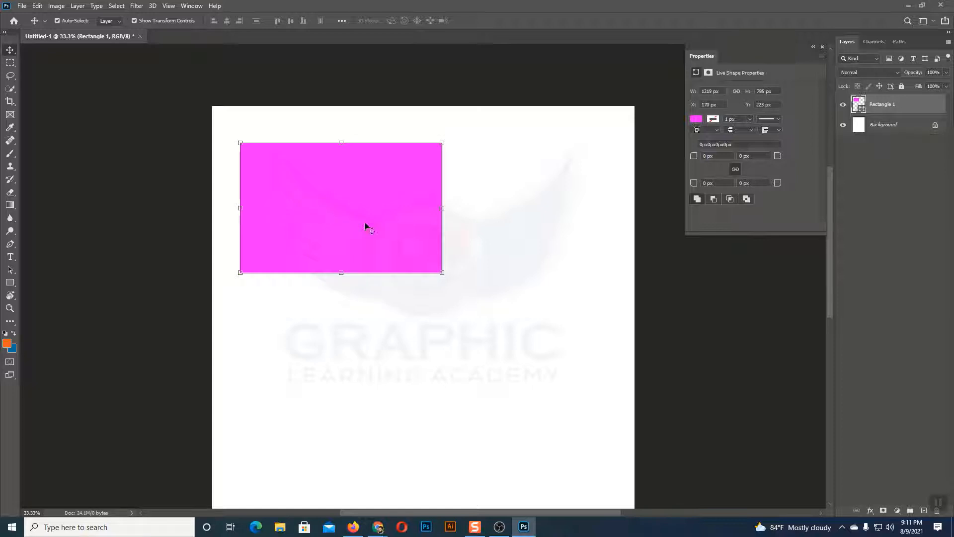
key(ctrl+v)
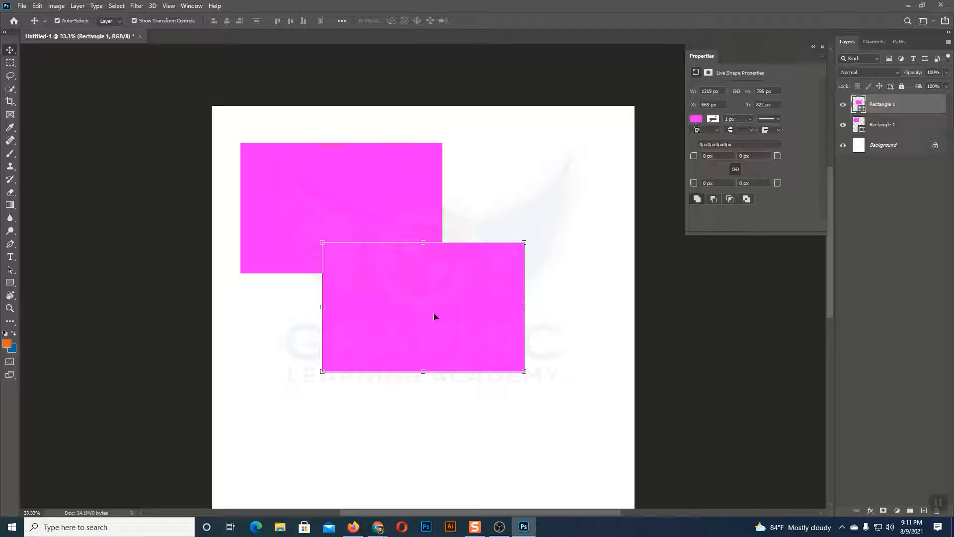
key(ctrl+z)
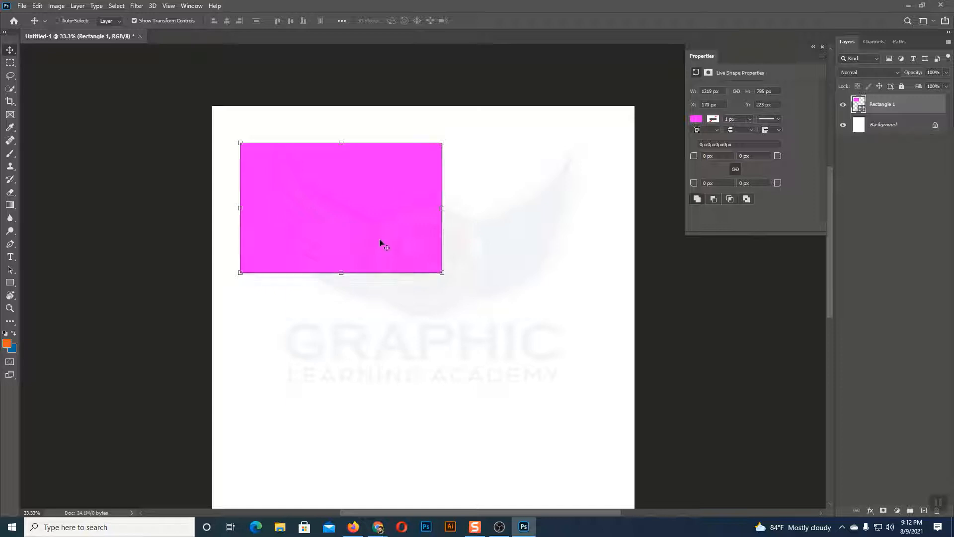
Paste a copy of the magenta rectangle and place it directly below the original, aligned with its edges.
key(ctrl+v)
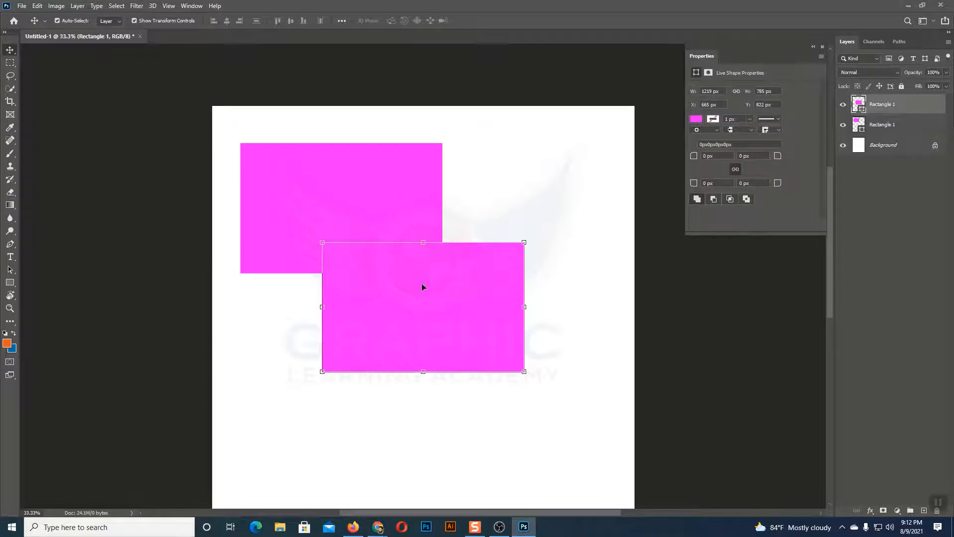
drag(421, 285, 339, 338)
click(567, 344)
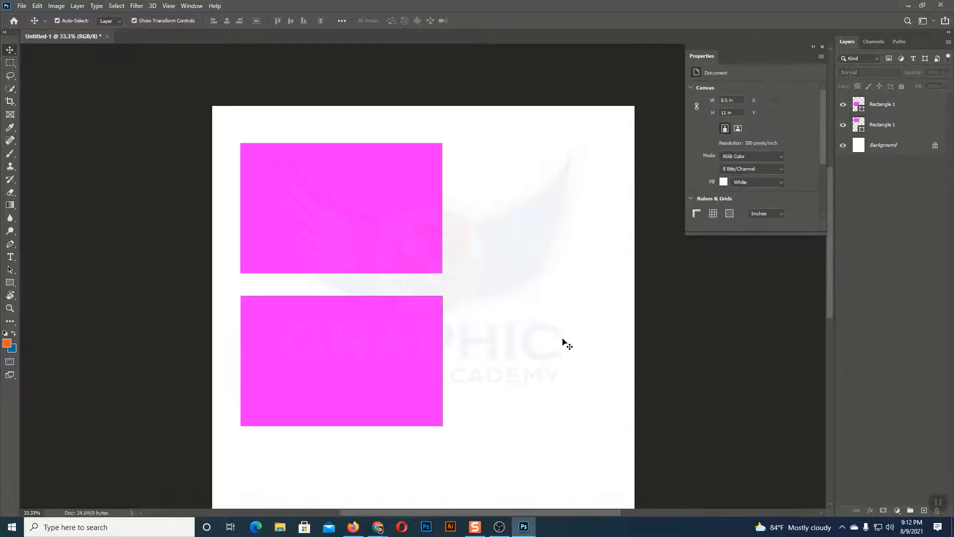
click(367, 345)
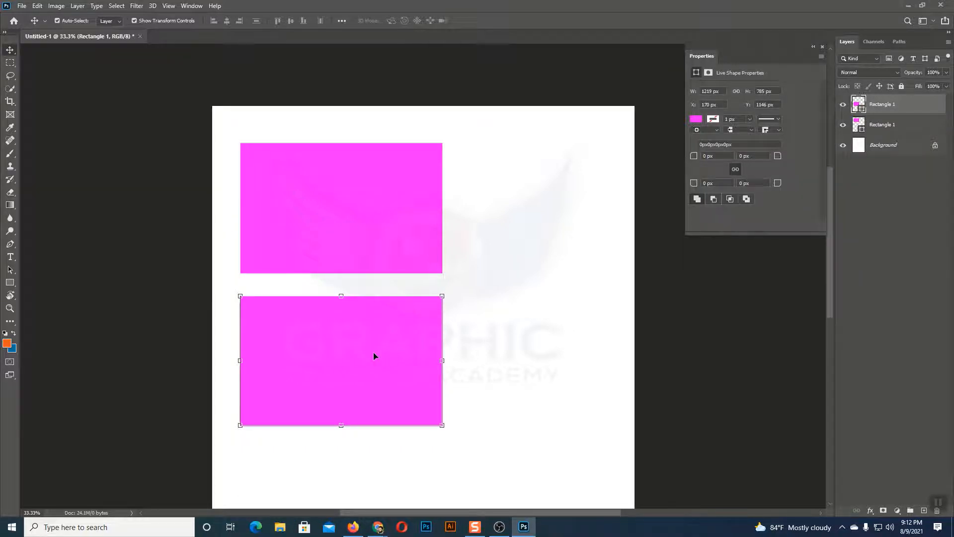
click(354, 249)
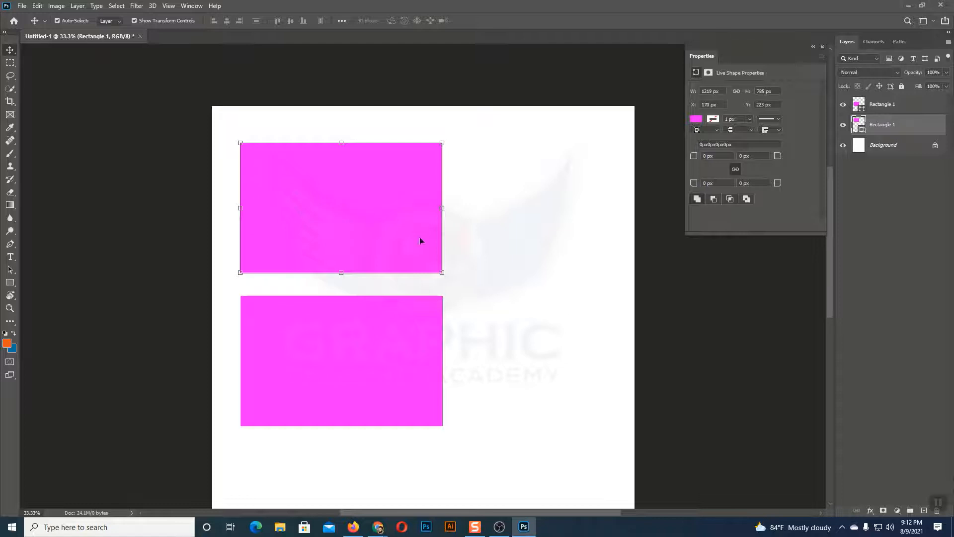
click(394, 335)
click(363, 176)
Draw a tall rectangle about 538 × 1385 px and a wide one about 850 × 263 px to the right of the magenta pair.
click(11, 283)
drag(480, 143, 569, 371)
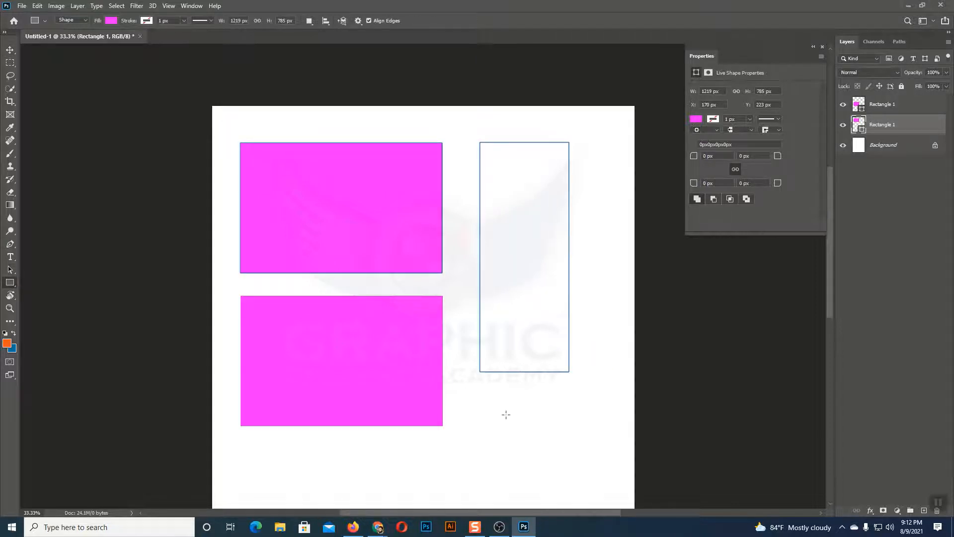
drag(464, 379, 606, 423)
key(v)
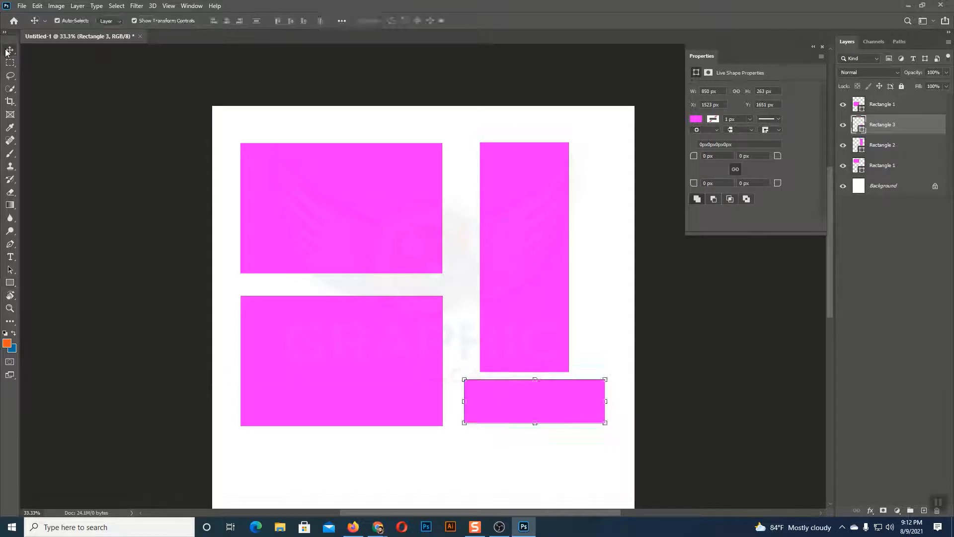
Select the tall and the wide rectangle on the right of the page together and delete both.
click(574, 241)
click(527, 227)
click(361, 189)
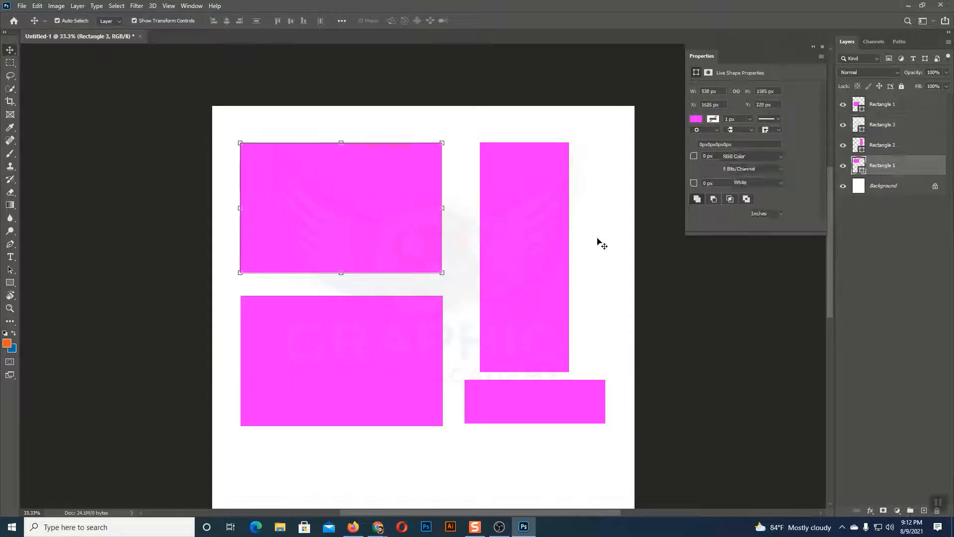
click(598, 240)
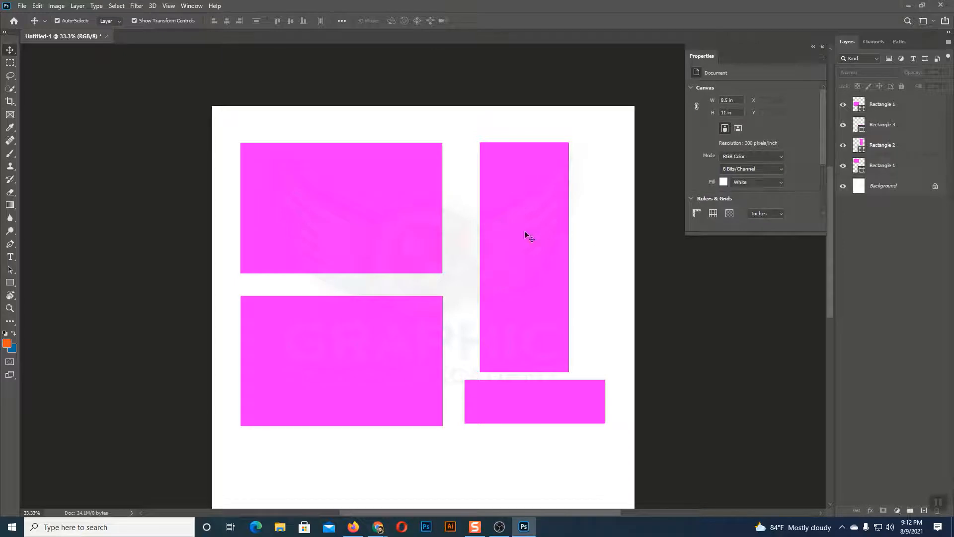
click(379, 205)
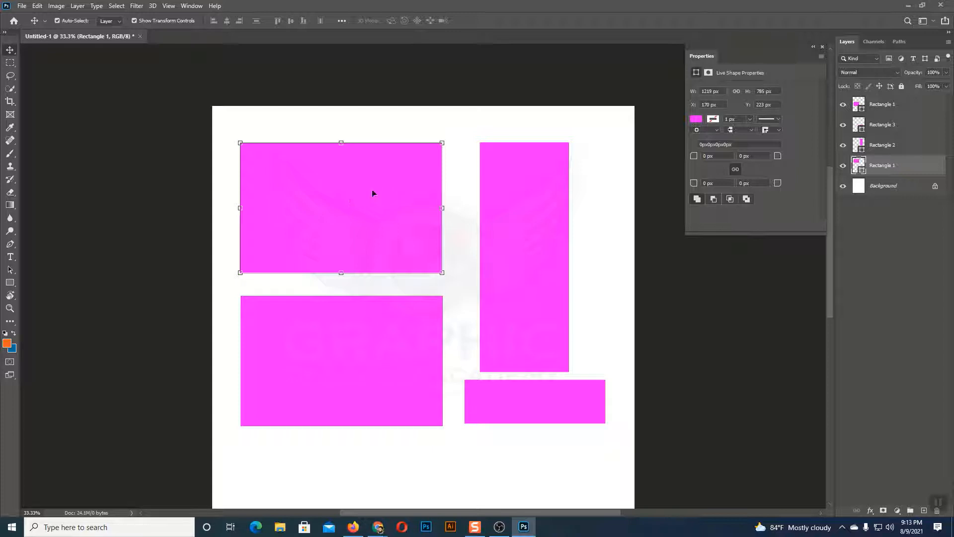
click(603, 287)
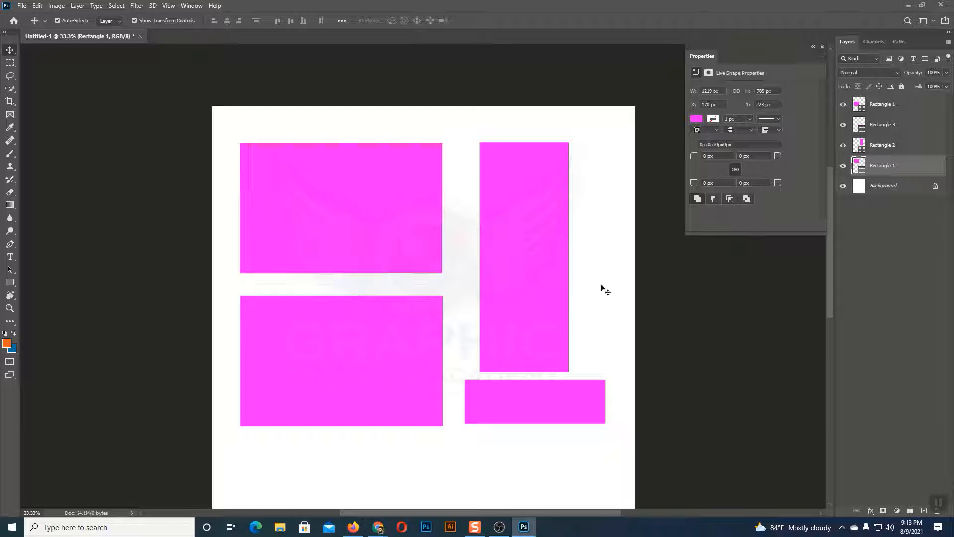
drag(615, 257, 543, 399)
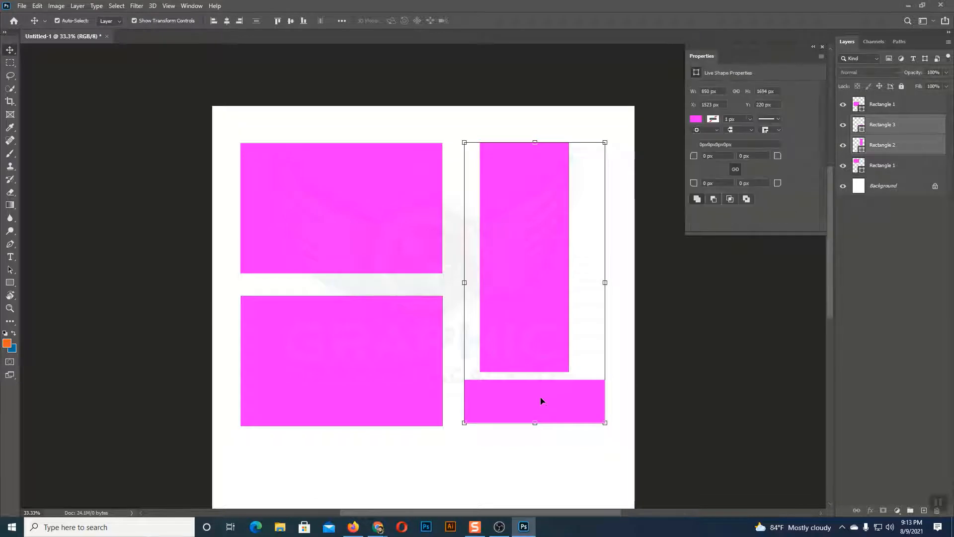
key(Delete)
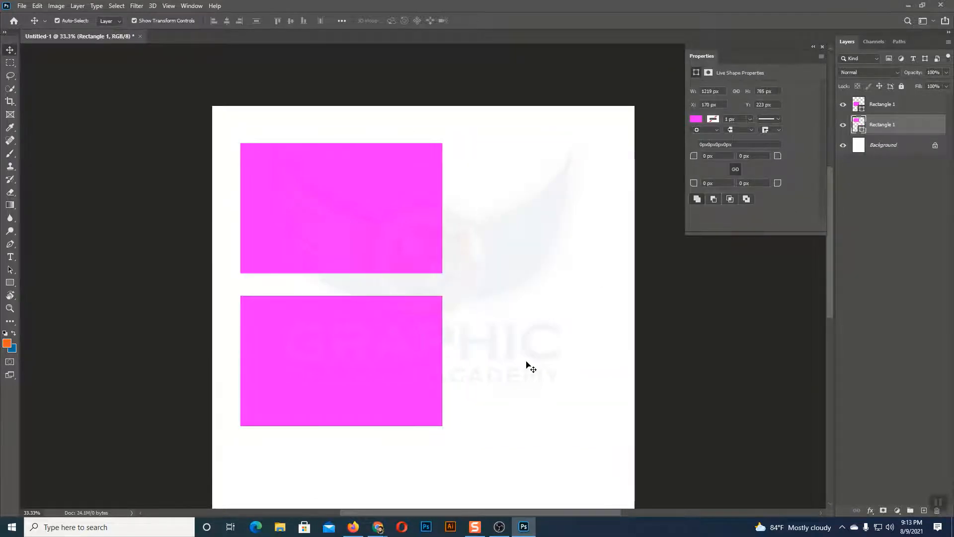
Delete the lower rectangle copy and move the remaining rectangle horizontally towards the page's left edge, to X 56 px.
click(296, 367)
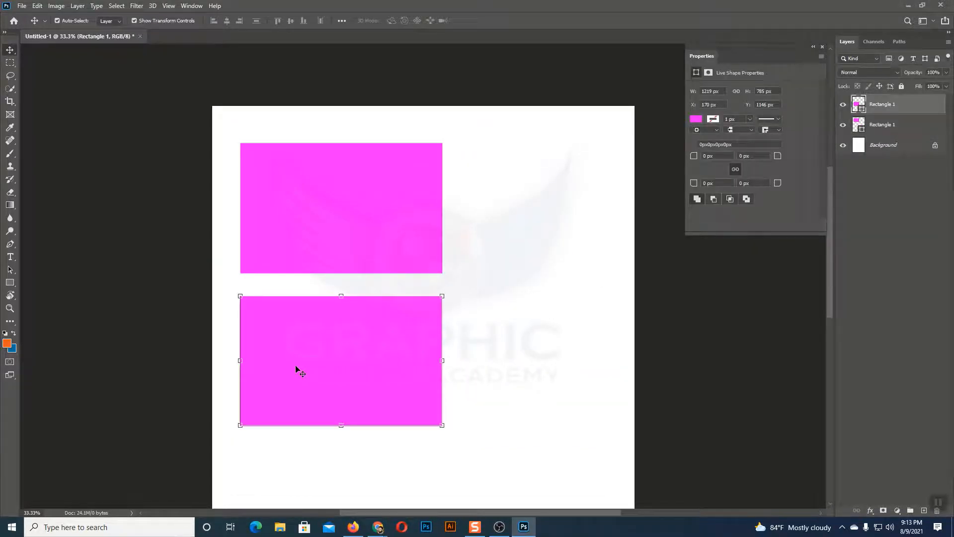
click(478, 331)
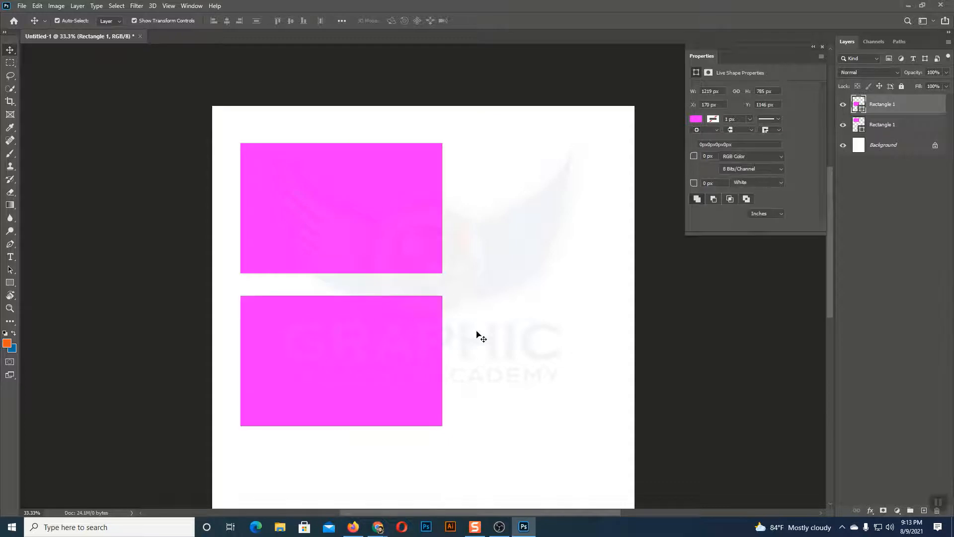
click(409, 247)
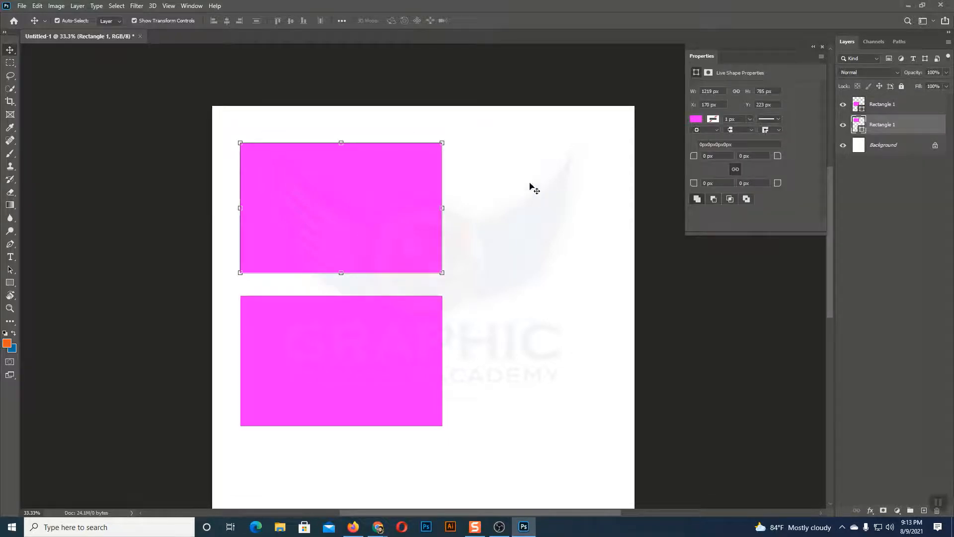
click(371, 327)
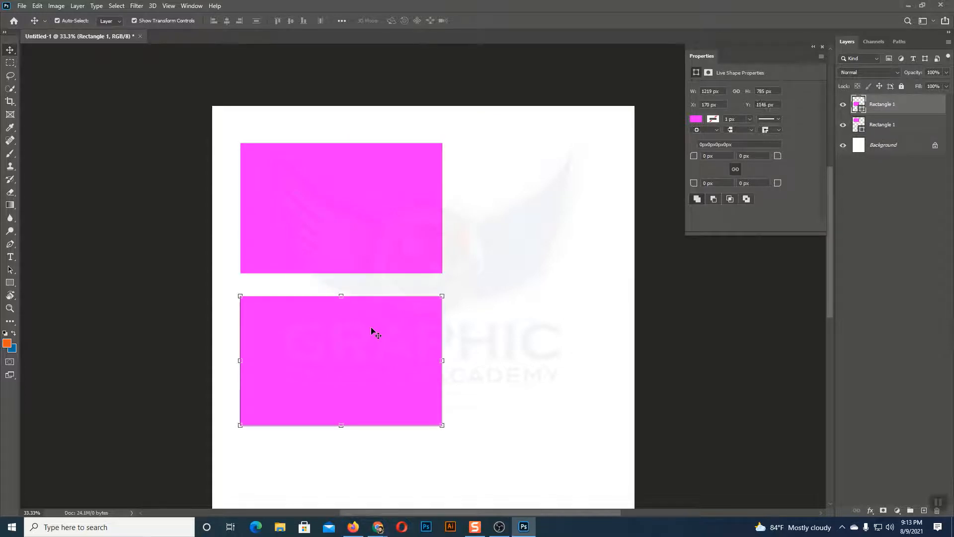
key(Delete)
drag(373, 271, 350, 236)
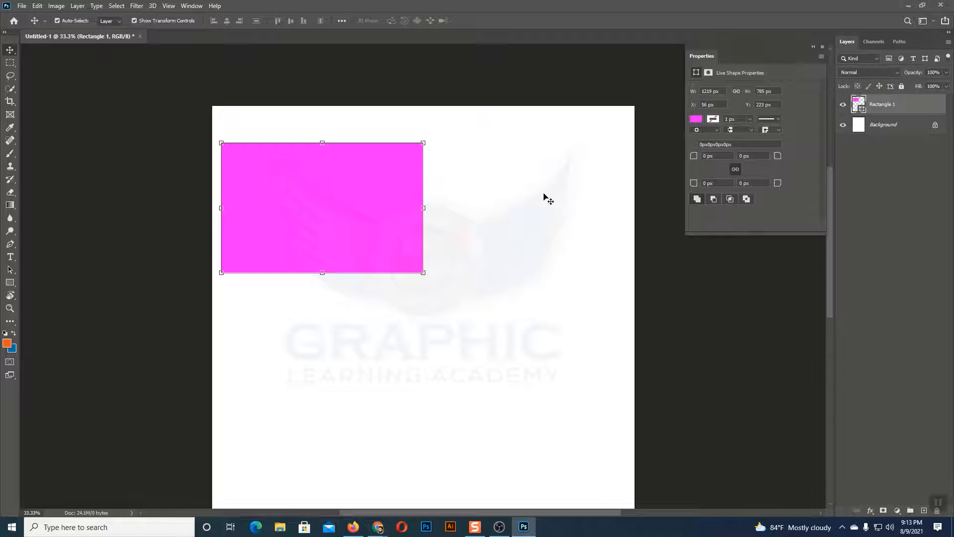
Try duplicating the rectangle by copy and paste, placing the copy to the right of the original.
click(331, 243)
key(ctrl+c)
key(ctrl+v)
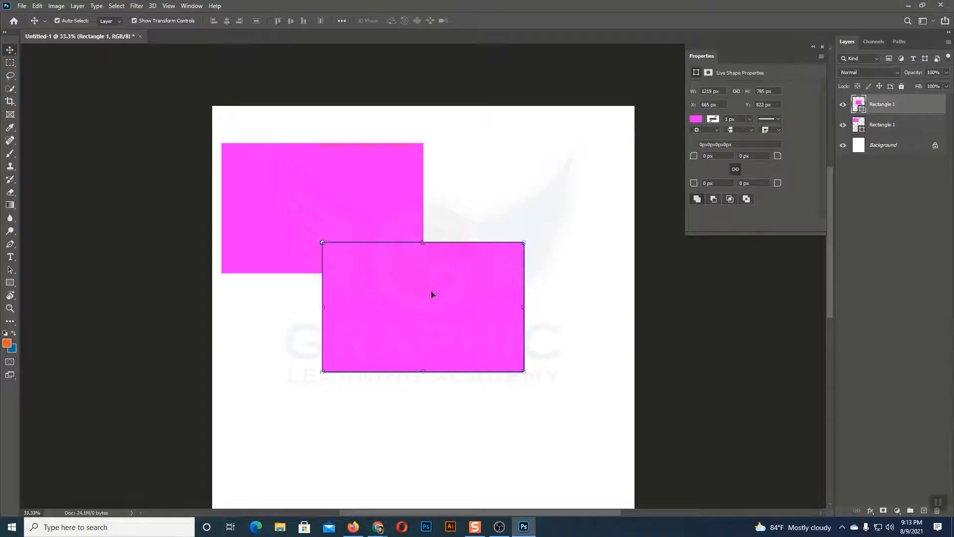
drag(448, 281, 546, 191)
drag(543, 190, 542, 190)
key(ctrl+z)
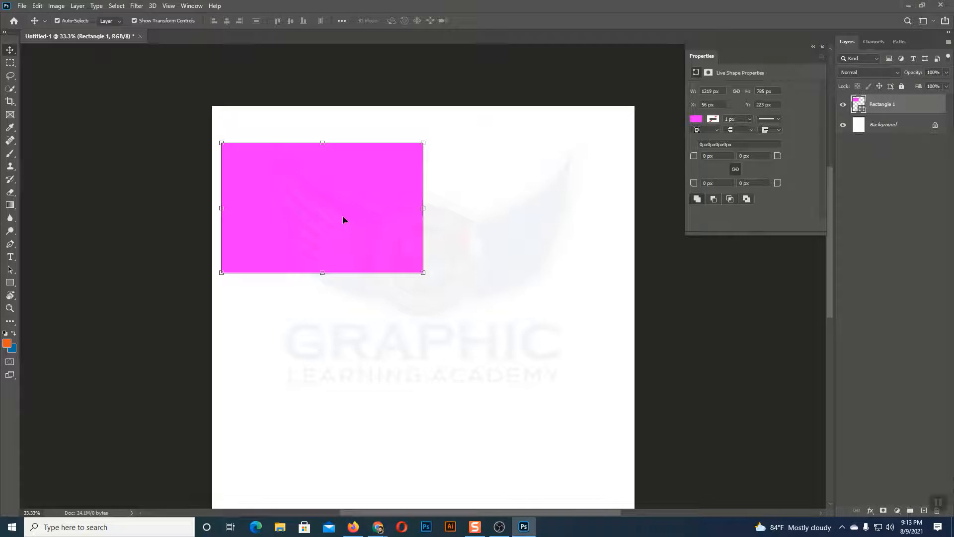
Duplicate the rectangle directly with the Move tool, placing the copy diagonally below the original at about X 1034, Y 1174 px.
drag(337, 213, 551, 211)
key(ctrl+z)
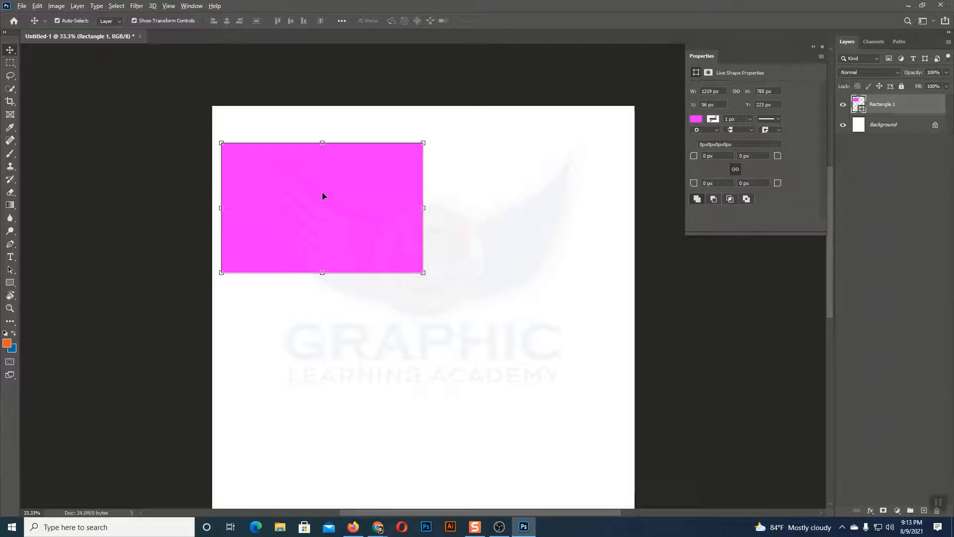
drag(322, 193, 485, 351)
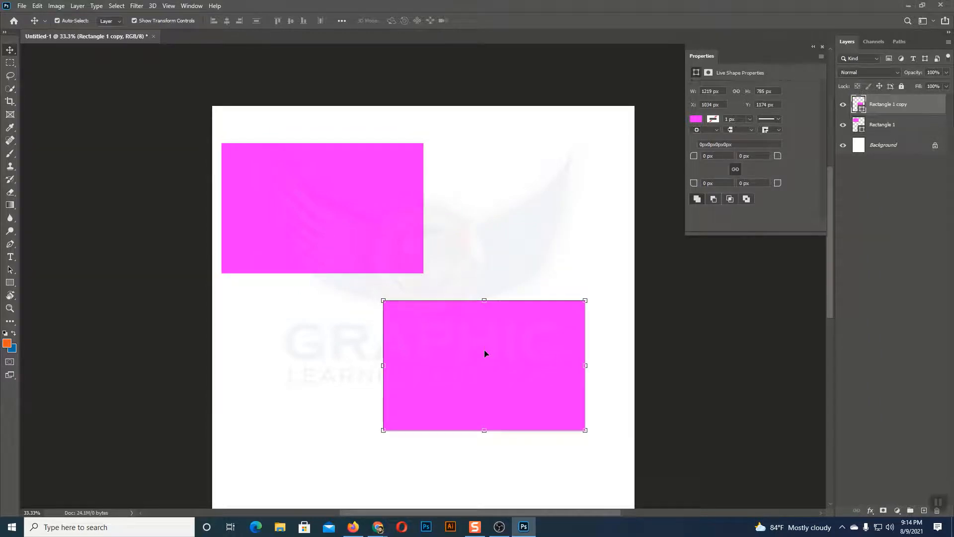
Undo the rectangle copy, and try duplicating the rectangle directly with the Move tool again, placing the copy below the original.
key(ctrl+z)
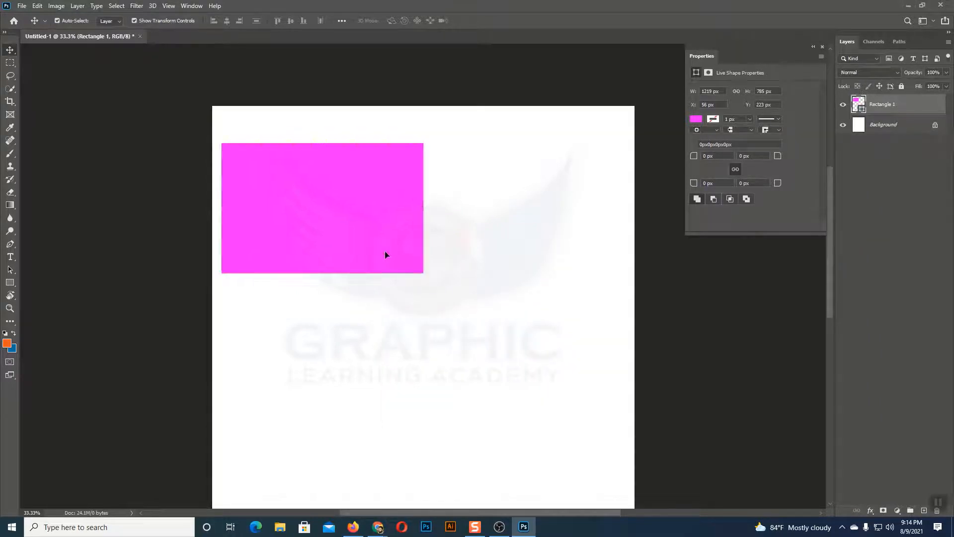
drag(385, 253, 509, 436)
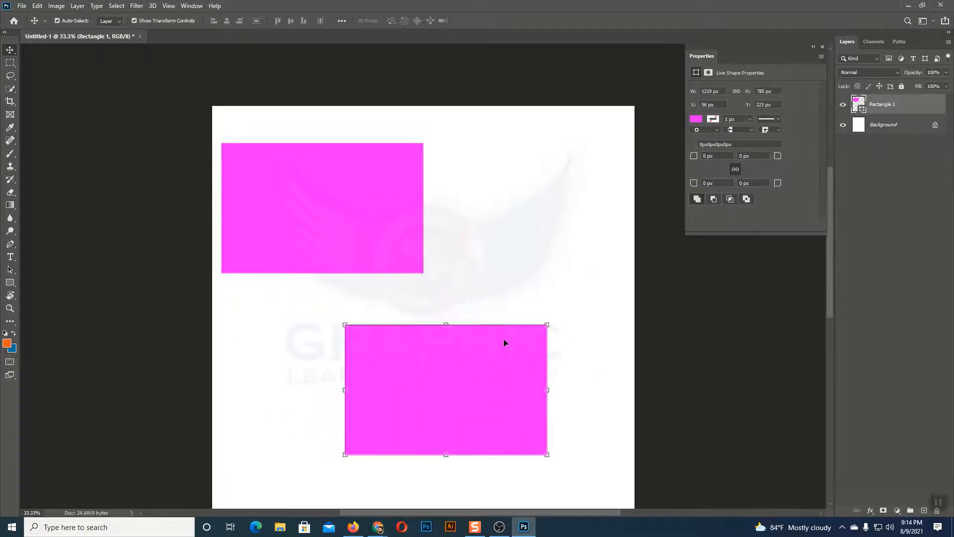
click(522, 236)
key(ctrl+z)
key(ctrl+z)
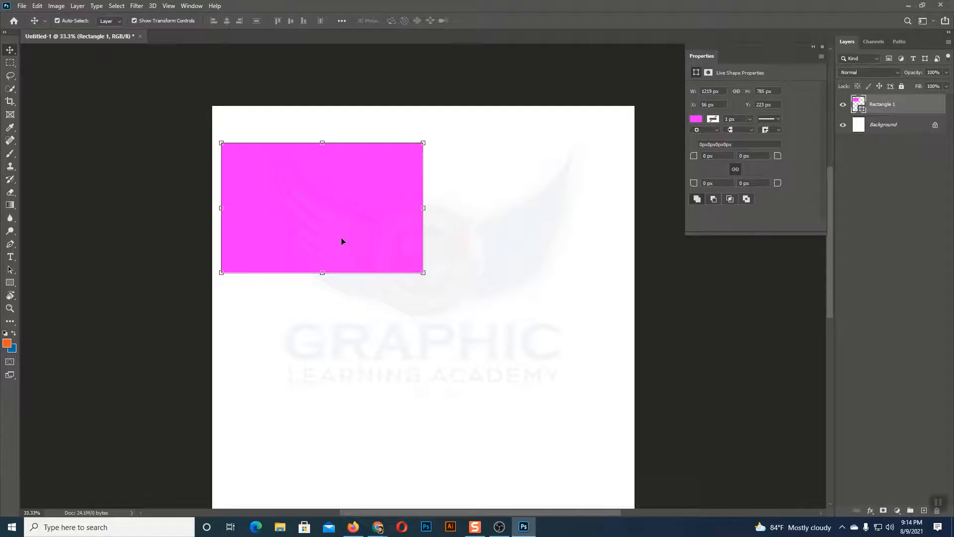
Move the magenta rectangle diagonally inward from the page's upper-left corner to about X 503, Y 346 px.
click(441, 293)
drag(357, 212, 430, 232)
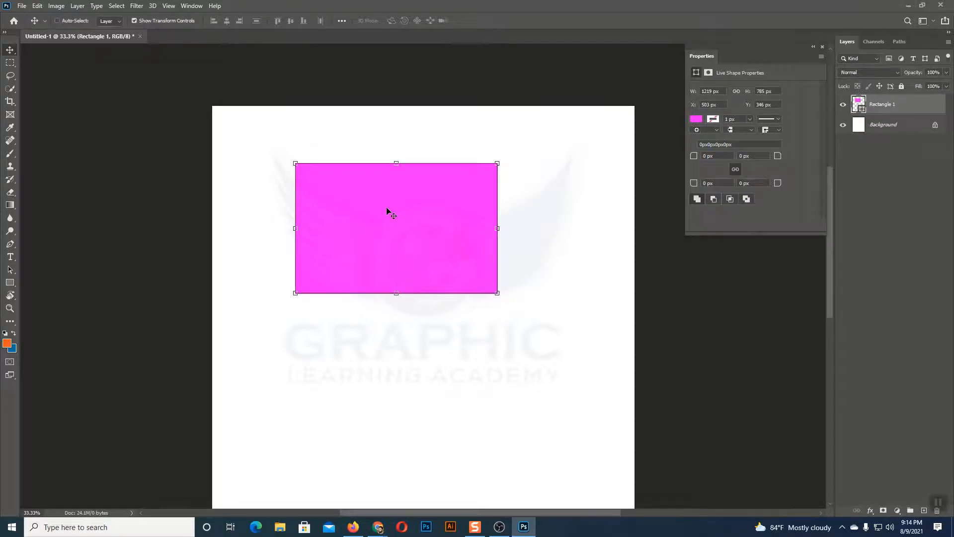
Try duplicating the rectangle by copy and paste and directly with the Move tool, overlapping the original, and remove each copy.
drag(389, 213, 416, 292)
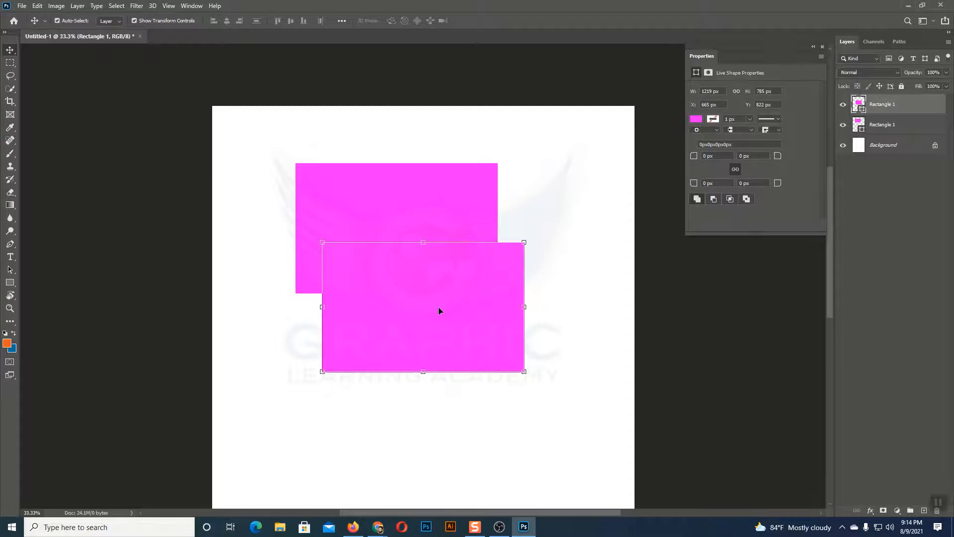
key(ctrl+z)
drag(420, 239, 449, 358)
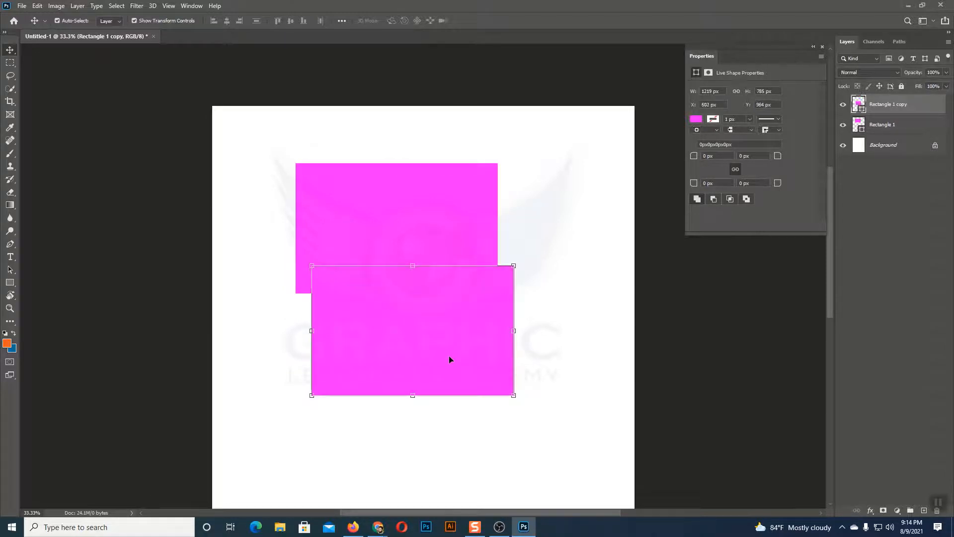
key(Delete)
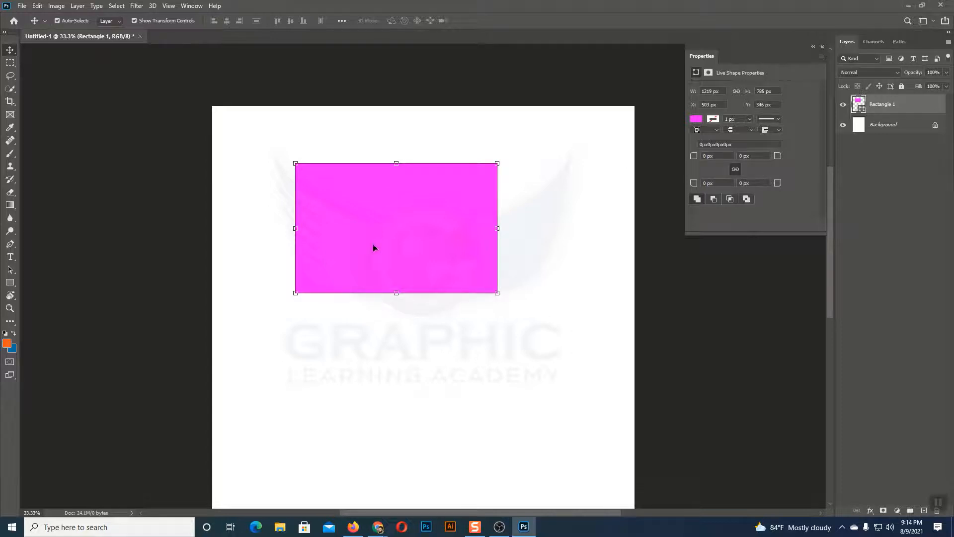
Duplicate the rectangle layer in place and scale the copy about its centre to about 943 × 623 px.
key(ctrl)
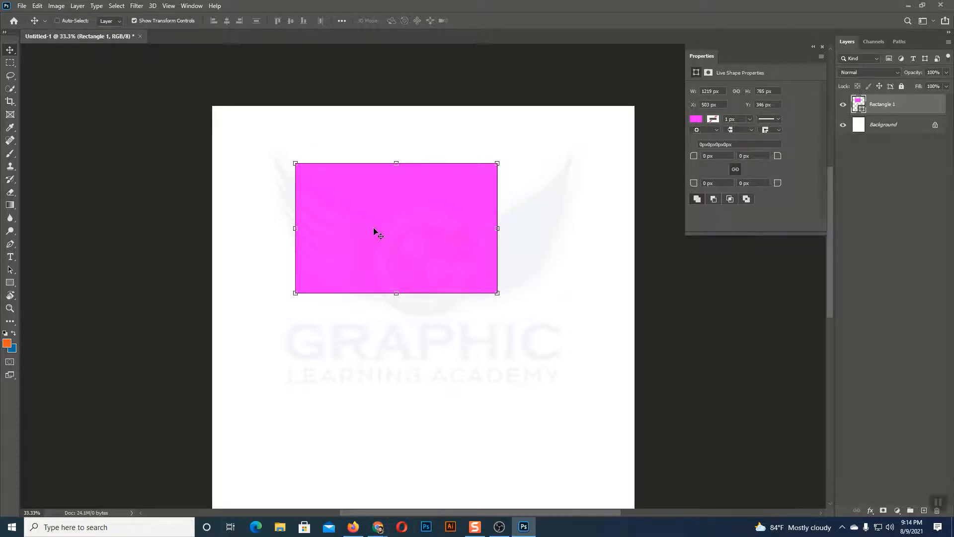
key(ctrl+j)
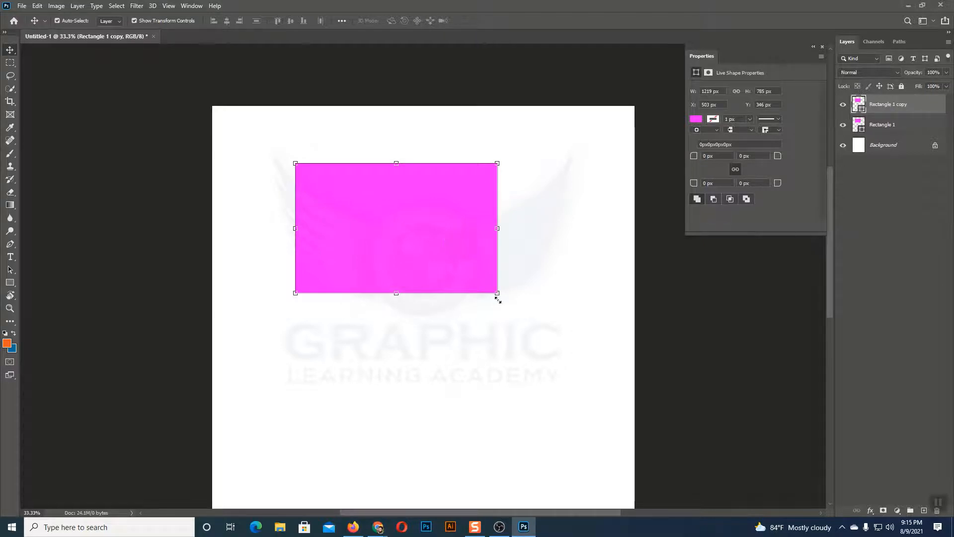
key(ctrl+t)
drag(497, 293, 472, 280)
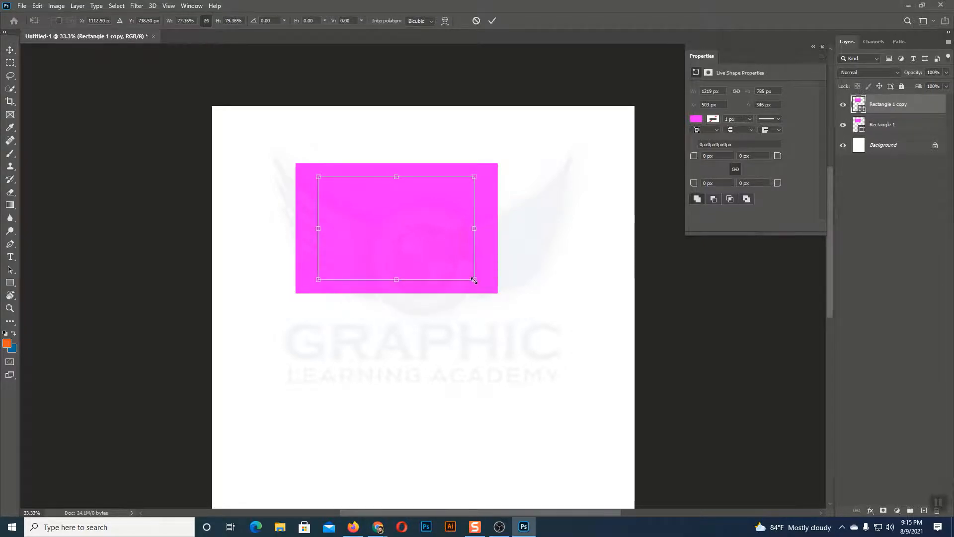
key(Return)
Fill the smaller inner rectangle with the recently used pale yellow, and delete that copy.
click(696, 119)
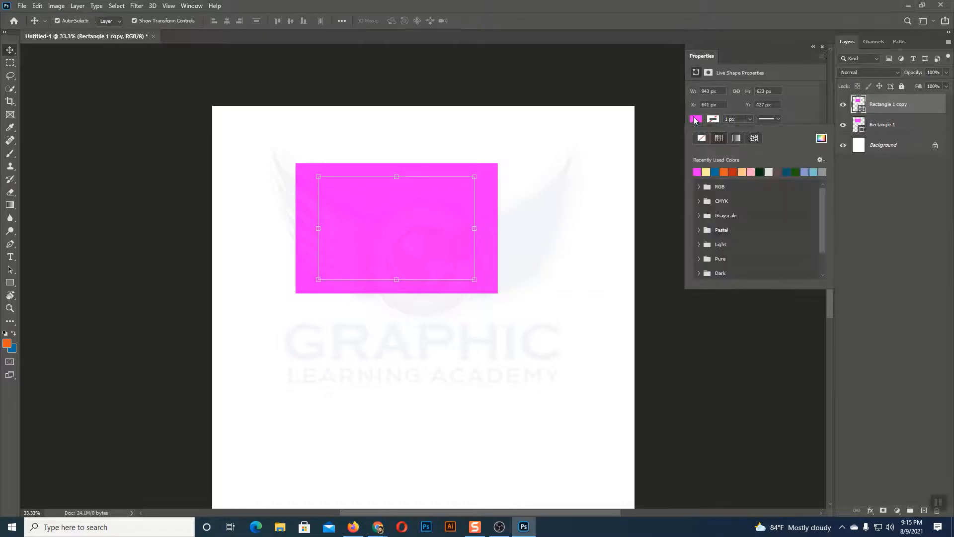
click(697, 172)
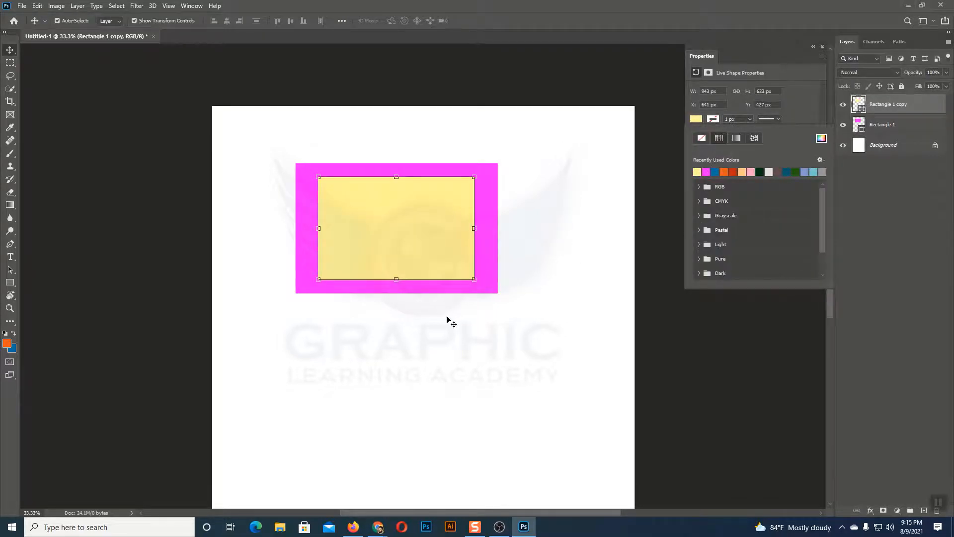
click(503, 315)
key(Delete)
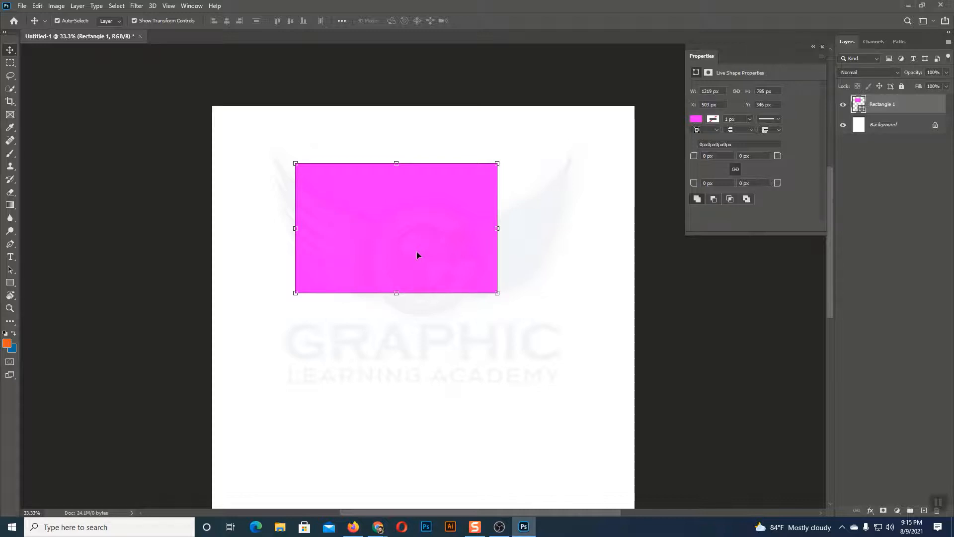
key(ctrl)
click(554, 265)
click(414, 244)
key(ctrl+f)
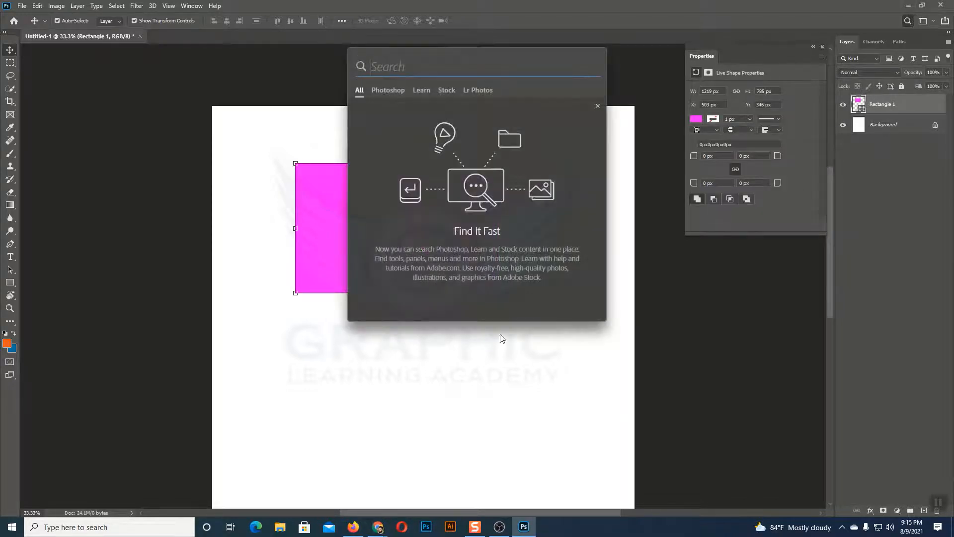
click(569, 450)
click(439, 276)
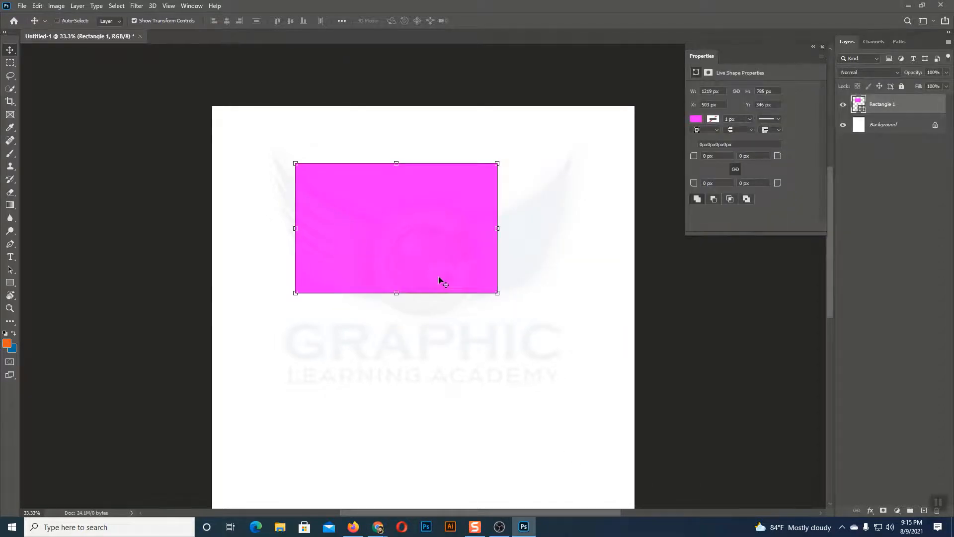
Duplicate the rectangle layer in place, pull the copy straight down off the original, and delete the copy.
key(ctrl+j)
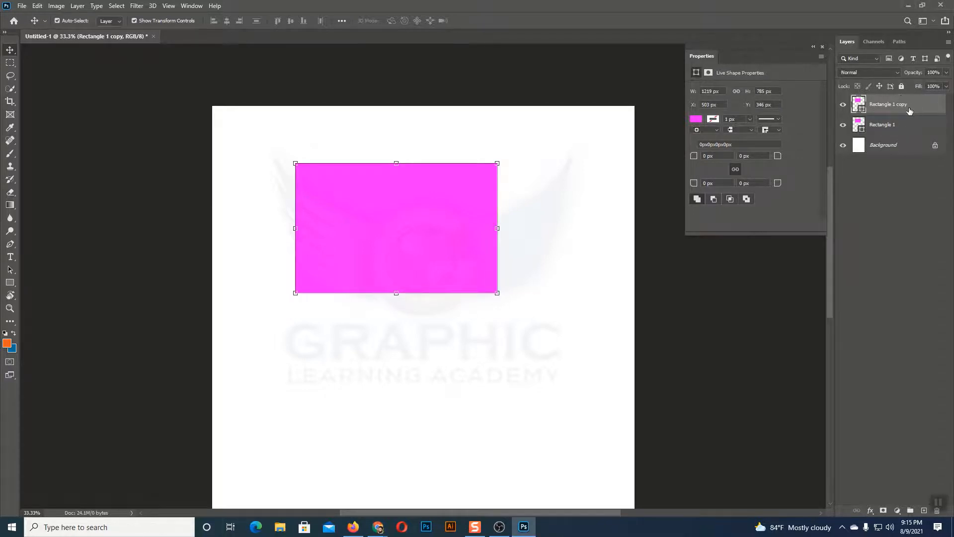
drag(472, 205, 479, 351)
key(Delete)
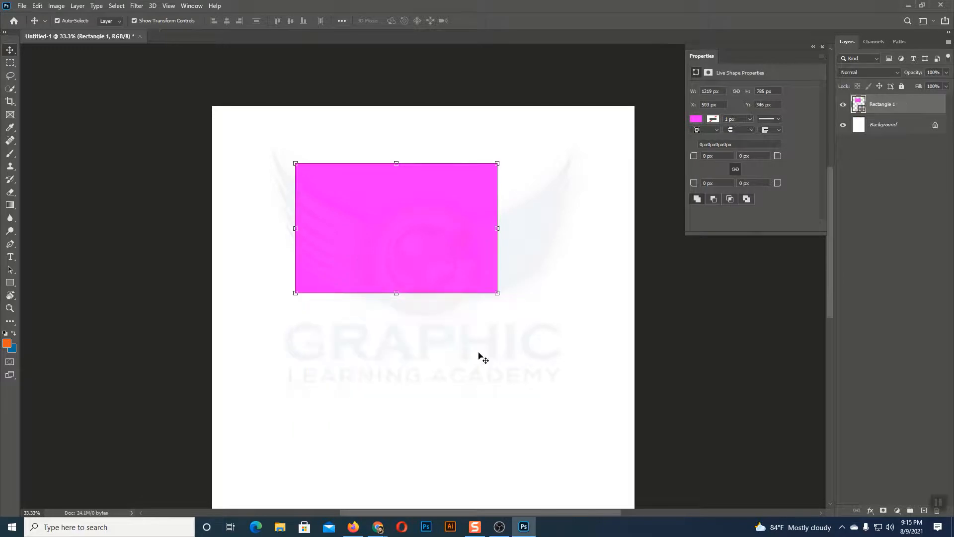
Create a new 8.5 × 11 in print document at 300 pixels/inch in RGB Color with a white background.
click(21, 5)
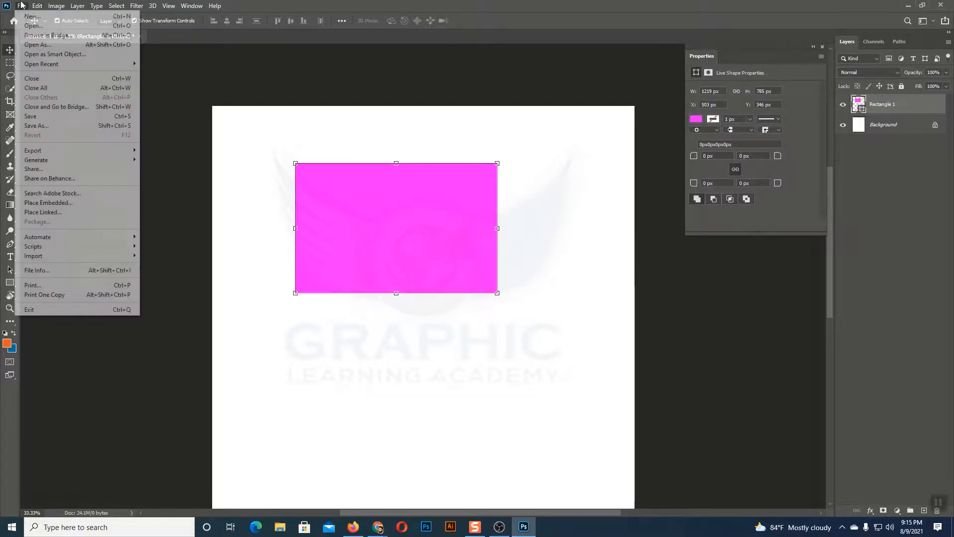
click(25, 18)
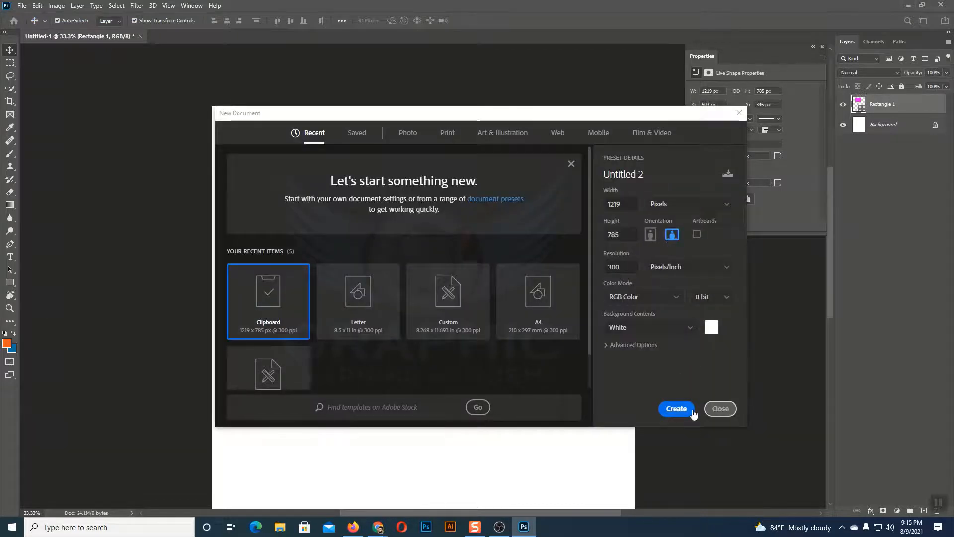
click(676, 207)
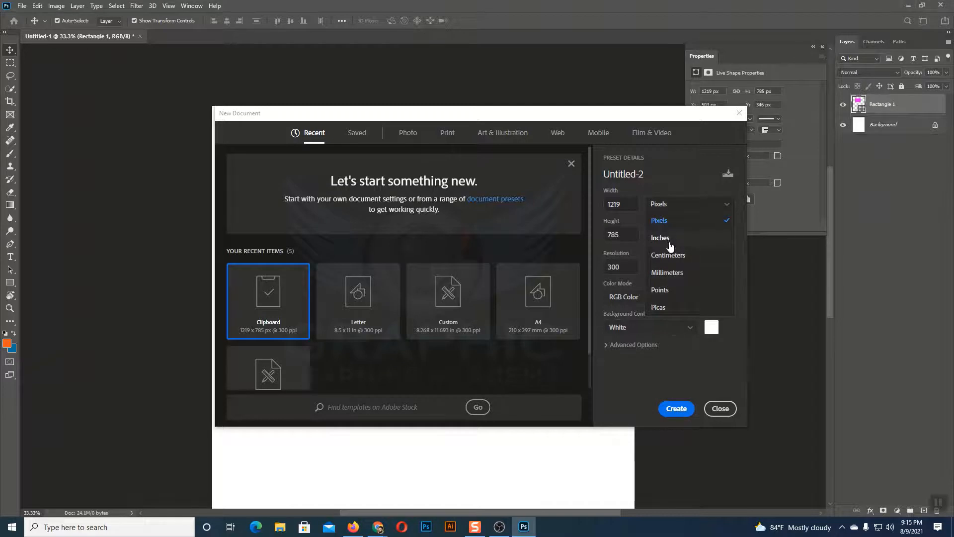
click(671, 240)
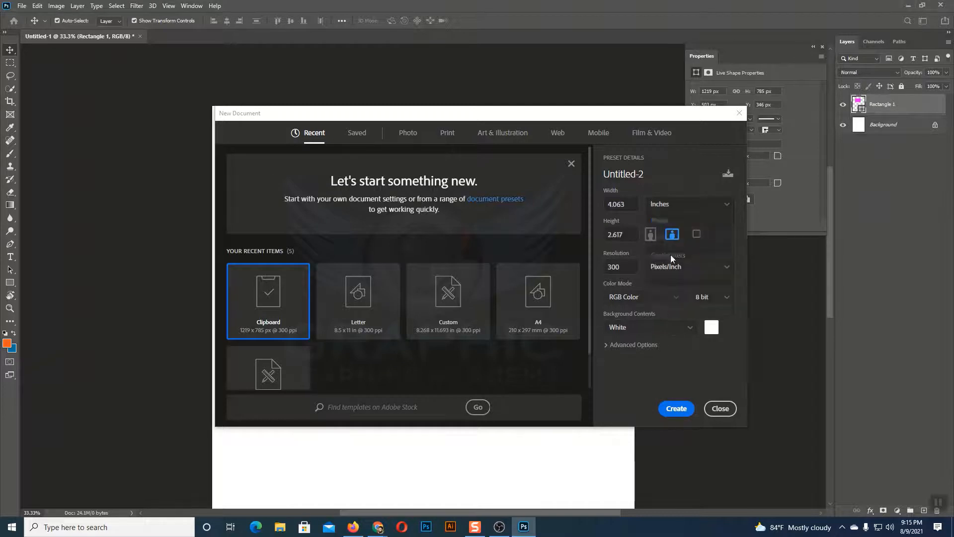
click(447, 133)
click(676, 408)
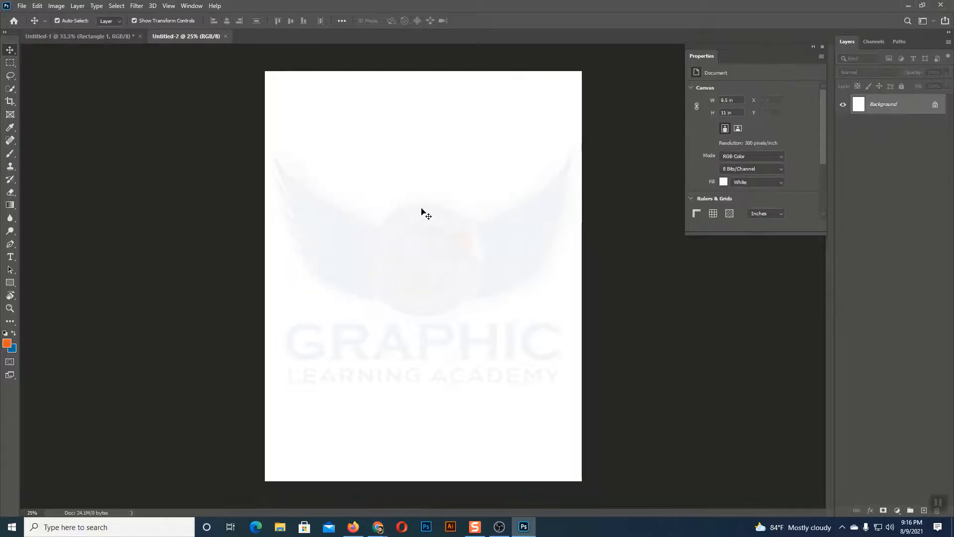
Copy the magenta rectangle from Untitled-1 into Untitled-2, move it up to about Y 821 px, and delete it.
click(63, 39)
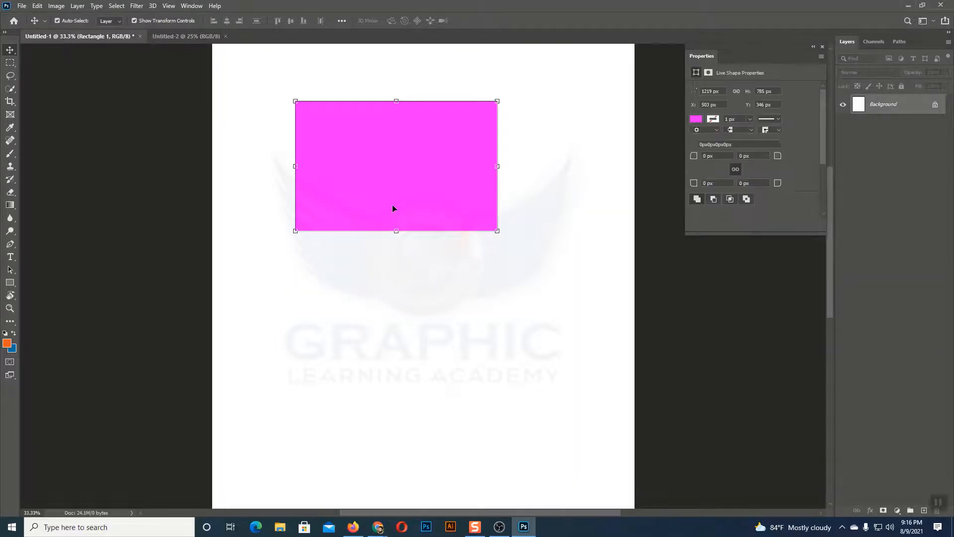
scroll(411, 150, up, 2)
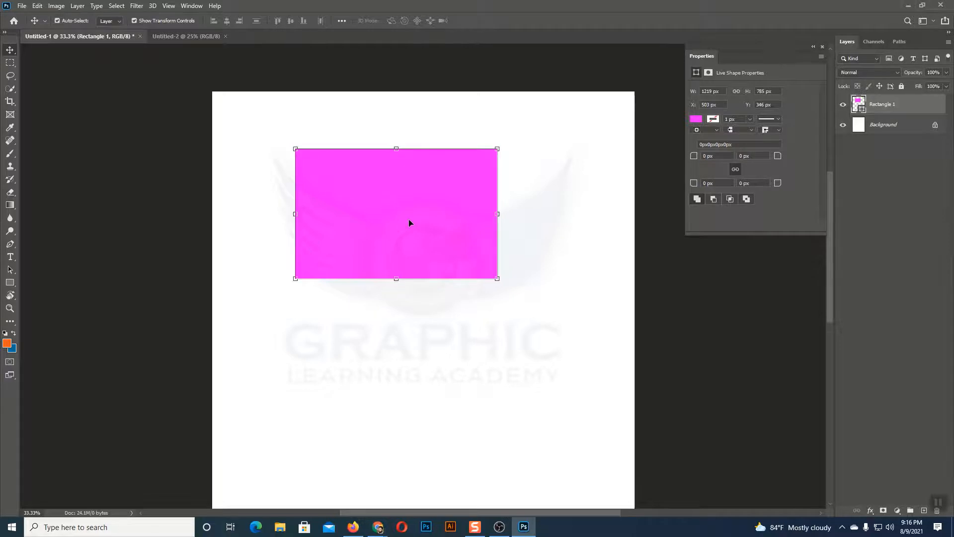
key(ctrl)
click(187, 36)
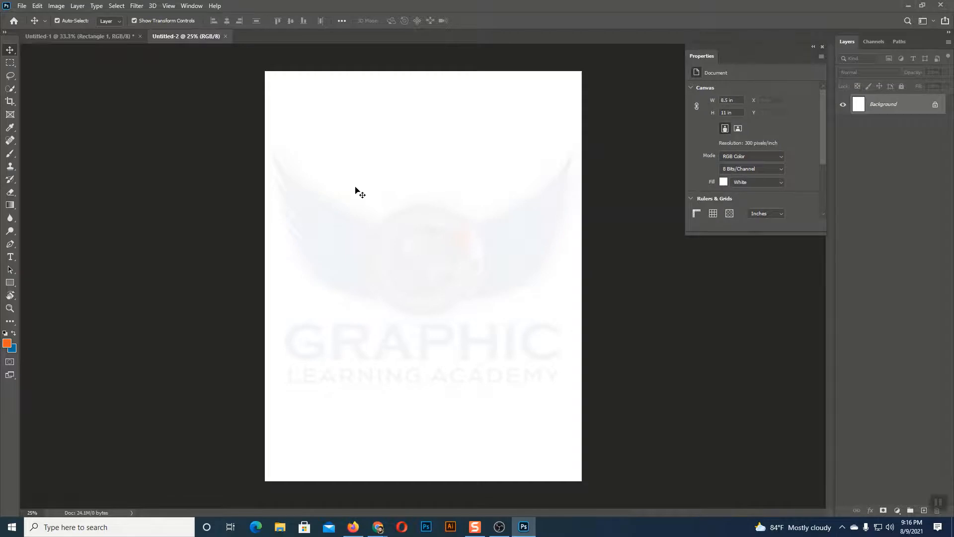
key(ctrl+v)
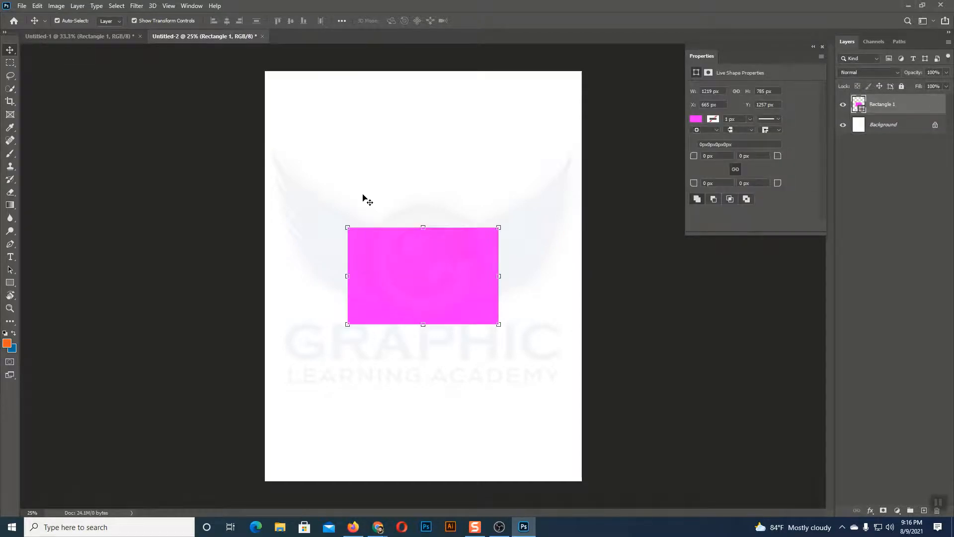
drag(437, 271, 427, 217)
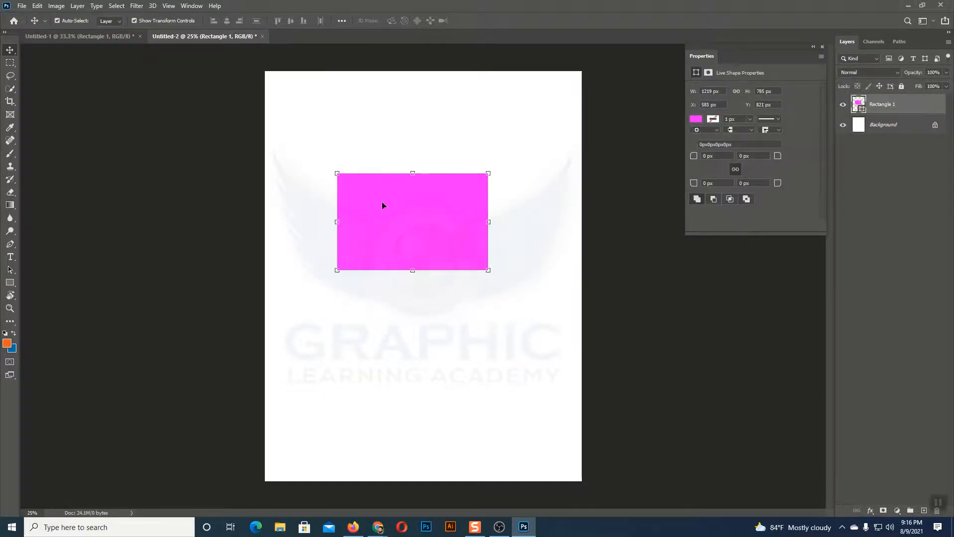
key(Delete)
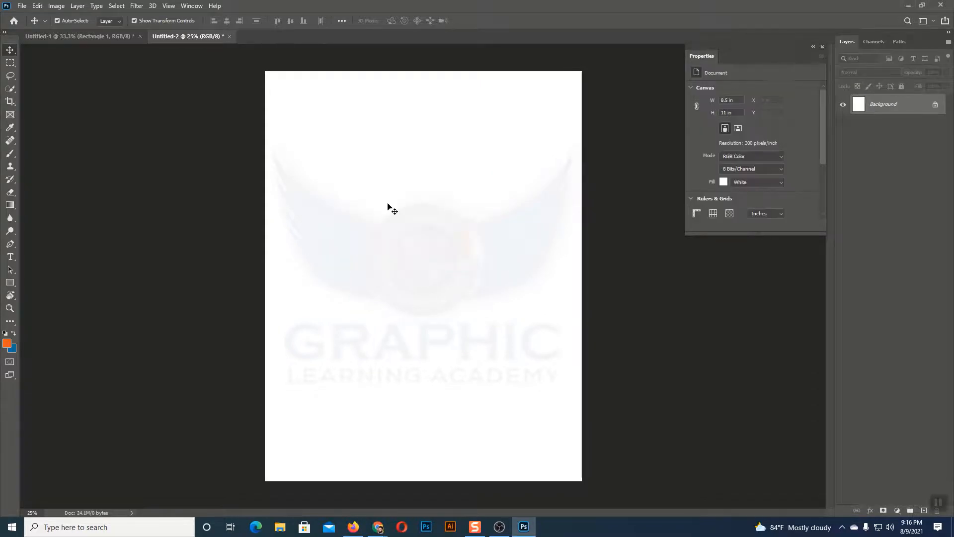
In Untitled-1, duplicate the rectangle twice straight down into an evenly spaced column, the last copy at X 503, Y 2170 px.
click(84, 37)
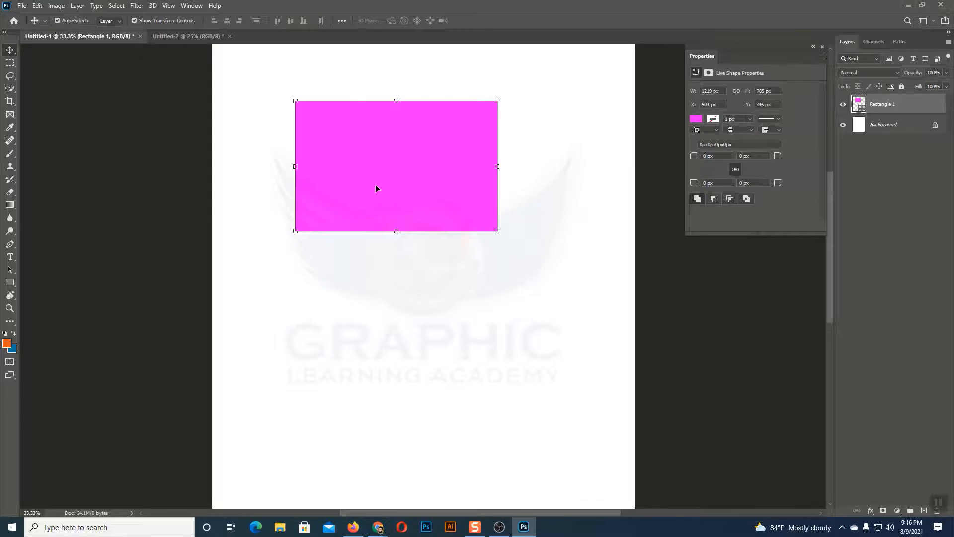
click(199, 36)
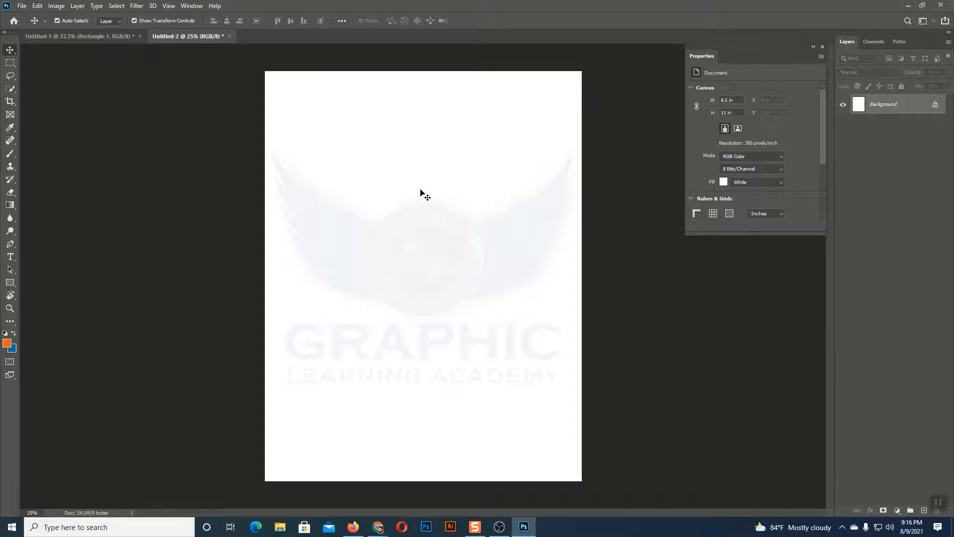
click(111, 37)
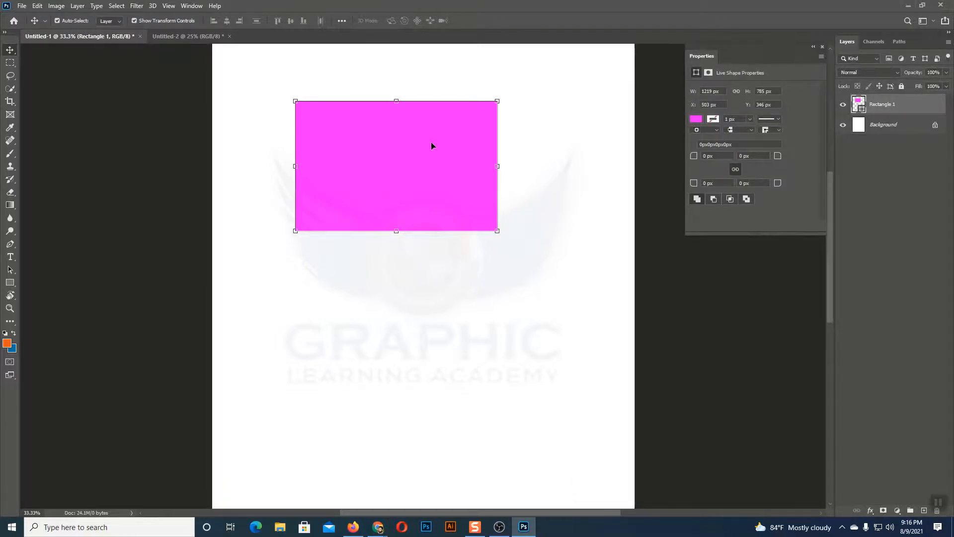
drag(426, 207, 424, 474)
scroll(540, 396, down, 3)
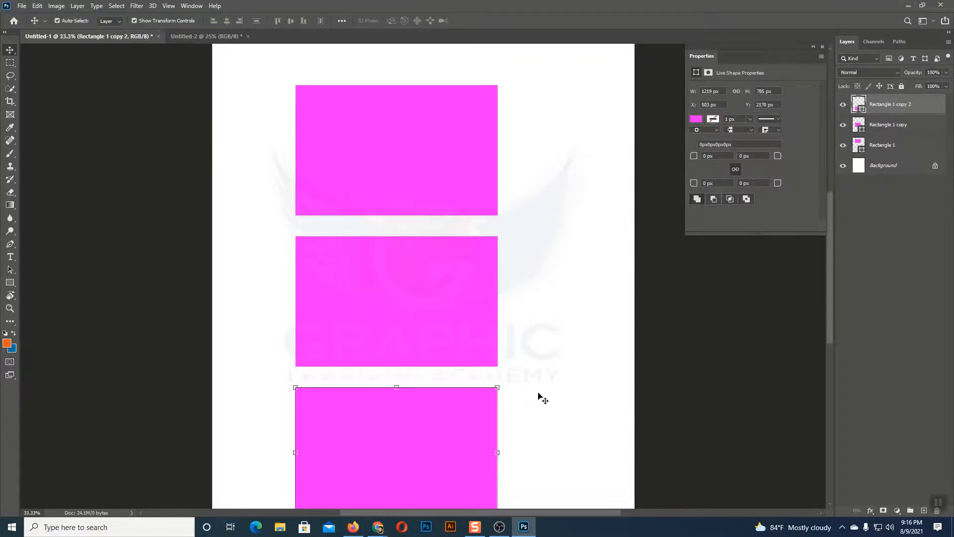
Copy all three rectangles together into Untitled-2, delete the pasted set there, and return to Untitled-1.
drag(277, 94, 554, 422)
key(ctrl+c)
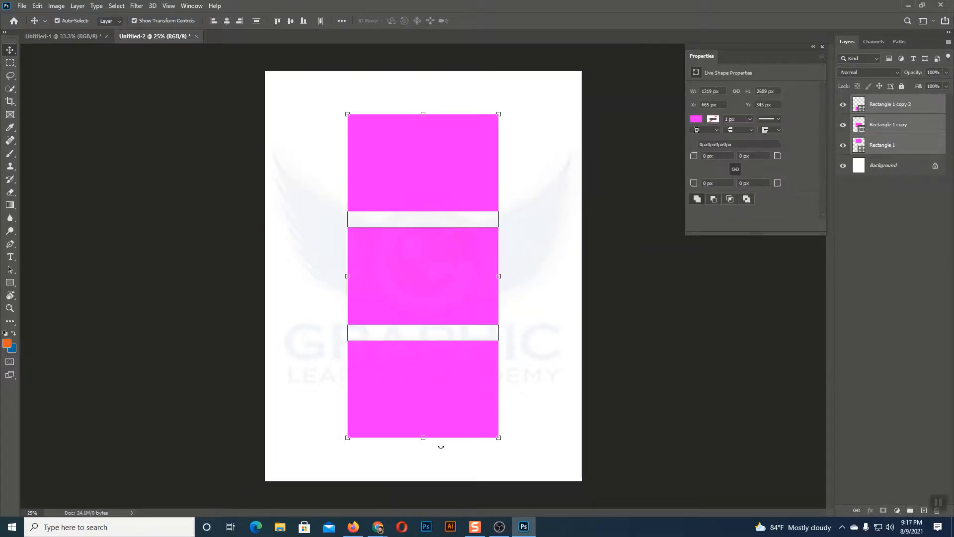
key(Delete)
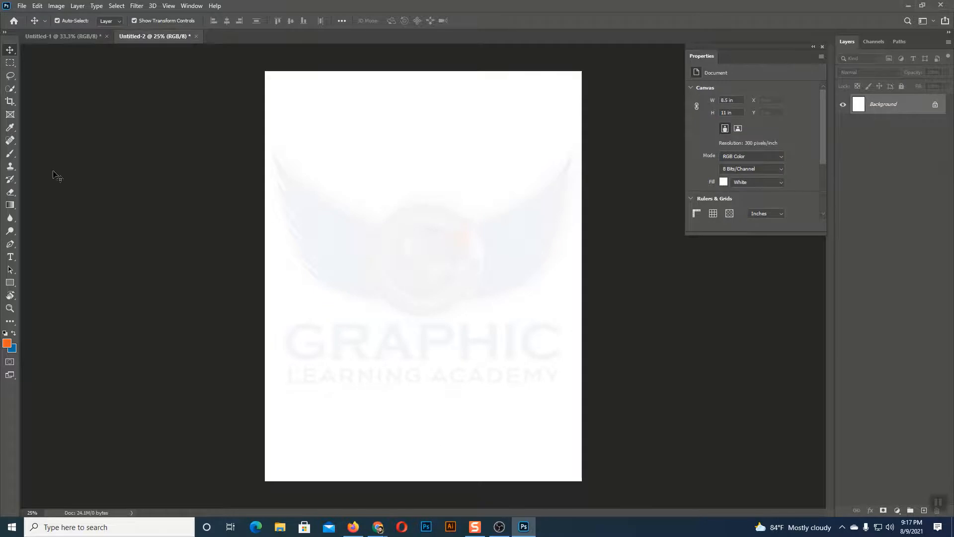
click(45, 37)
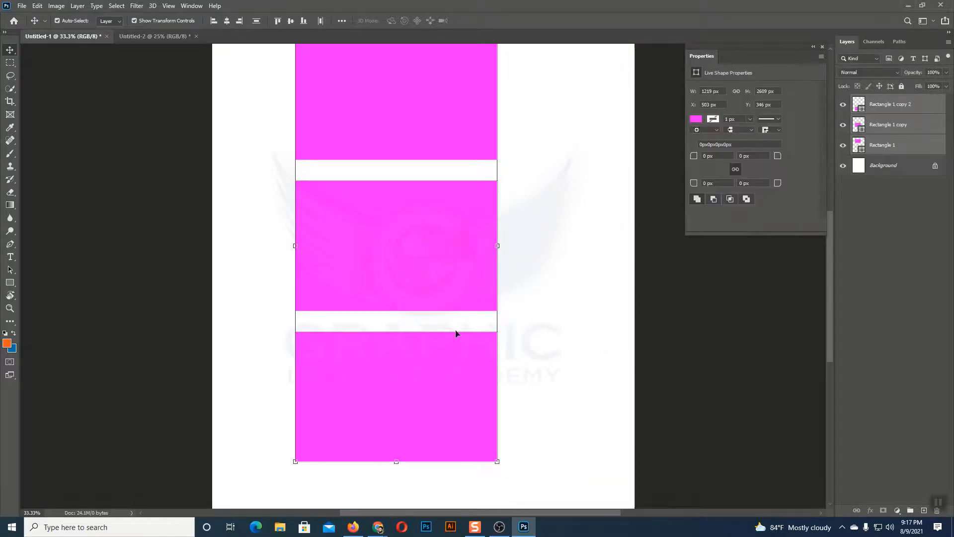
Duplicate all three rectangle layers of Untitled-1 into the Untitled-2 document using Duplicate Layers, and view Untitled-2.
scroll(589, 351, up, 2)
click(586, 350)
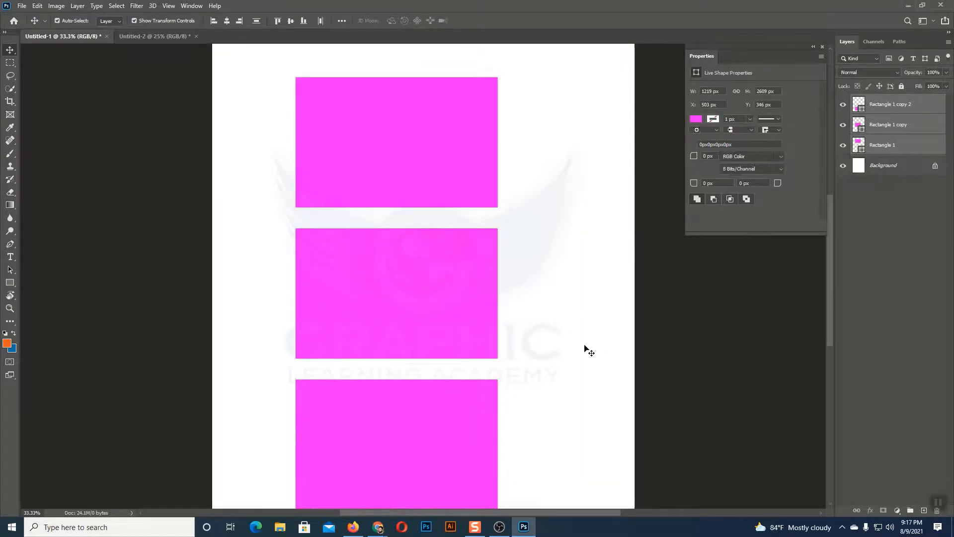
drag(262, 105, 507, 485)
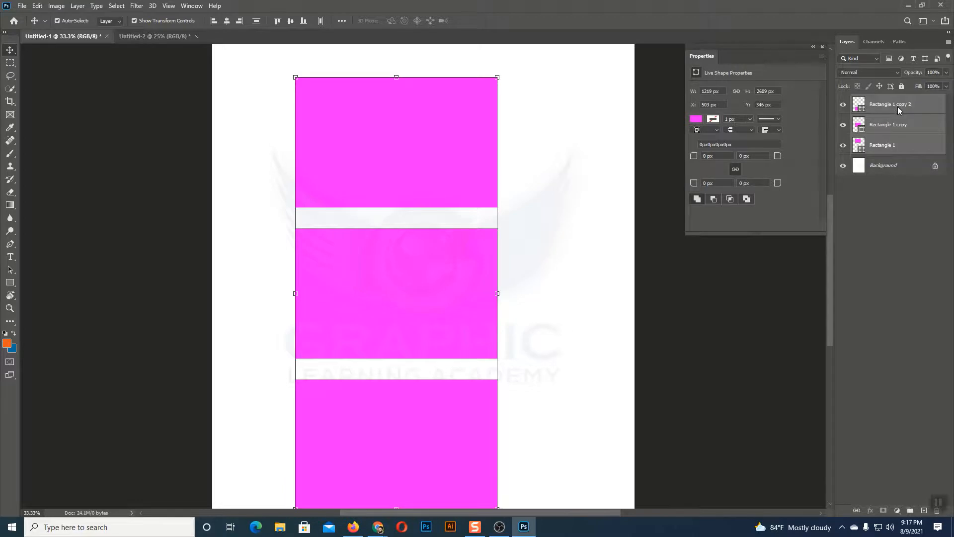
right_click(898, 108)
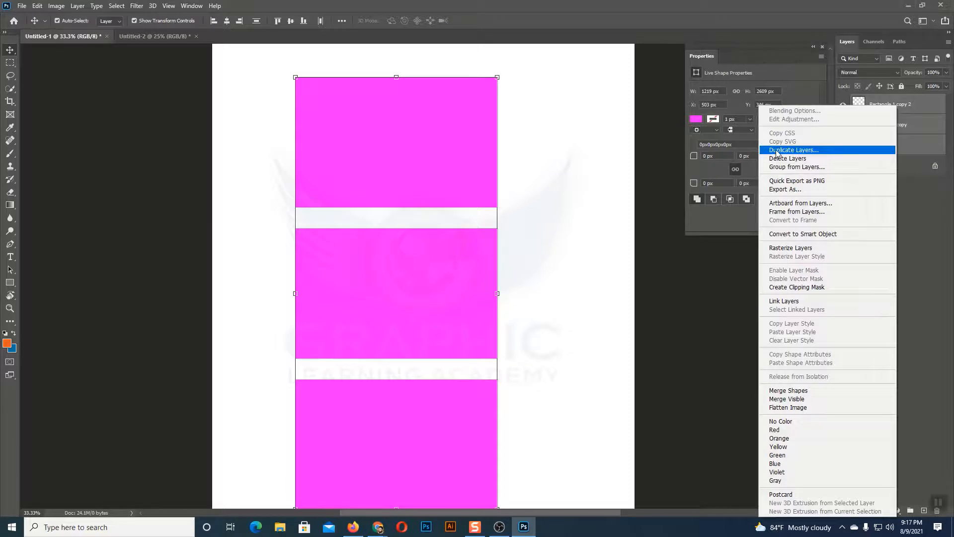
click(800, 152)
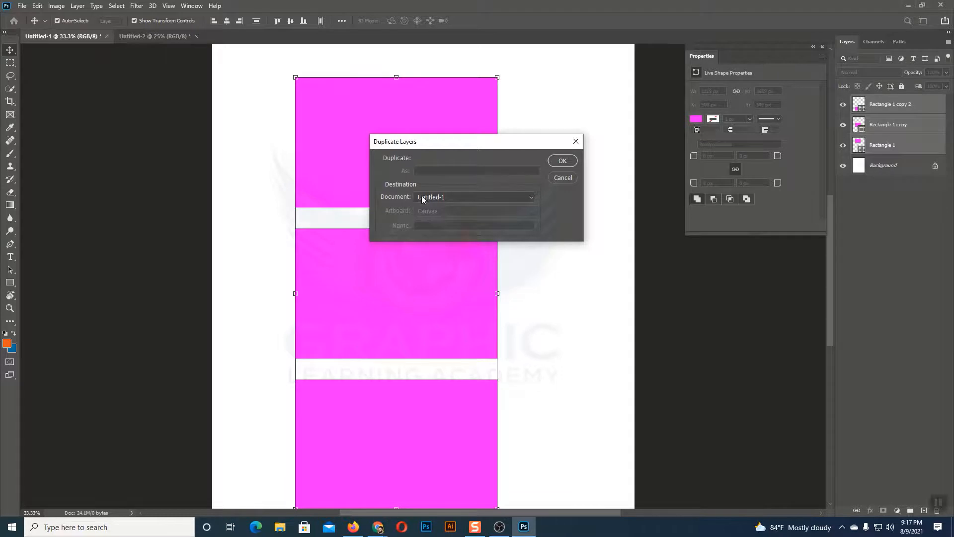
click(454, 197)
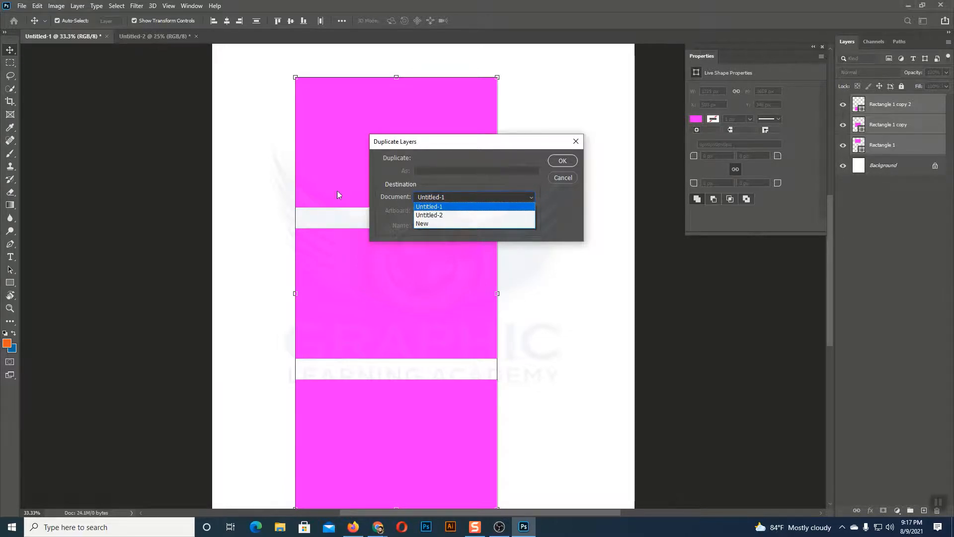
click(440, 215)
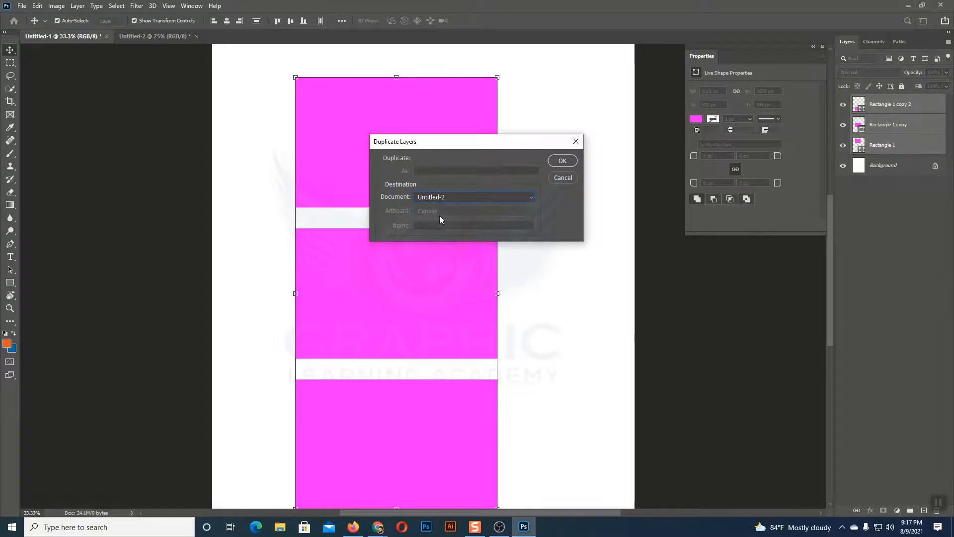
click(563, 161)
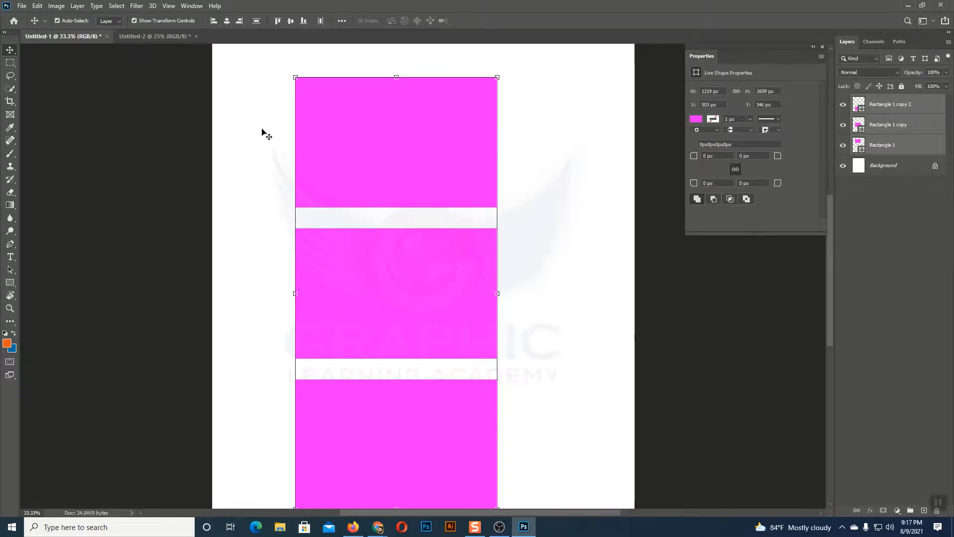
click(164, 39)
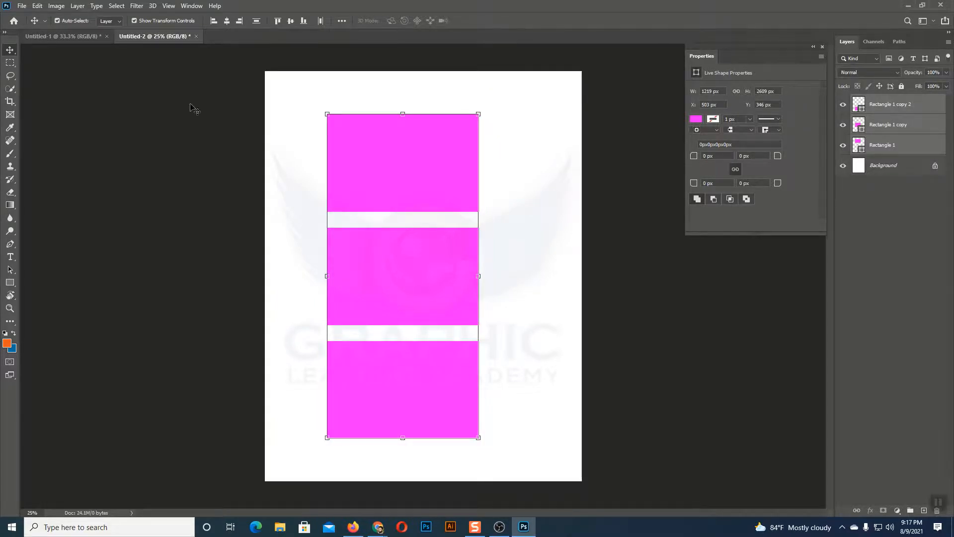
Back in Untitled-1, duplicate the three rectangle layers in place, keeping Untitled-1 as the destination document.
click(95, 37)
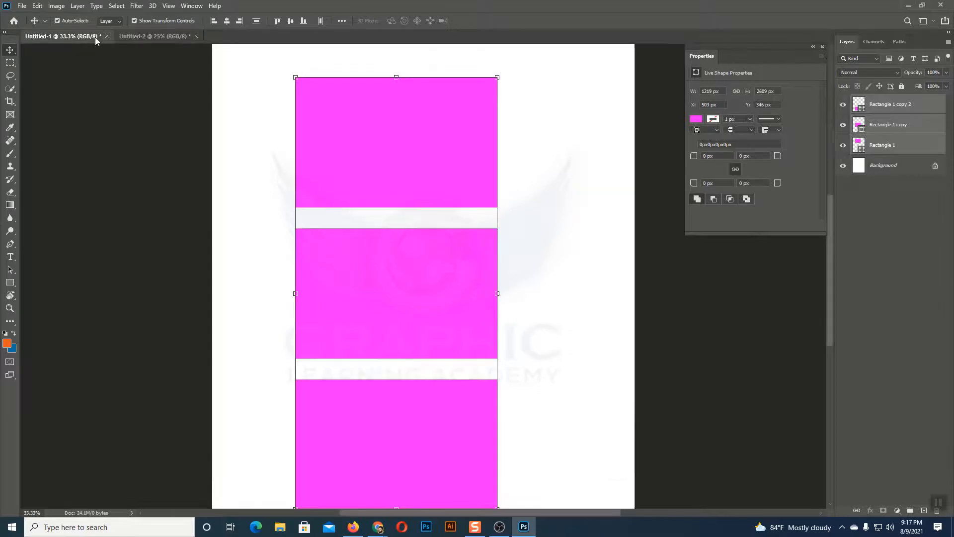
key(ctrl+minus)
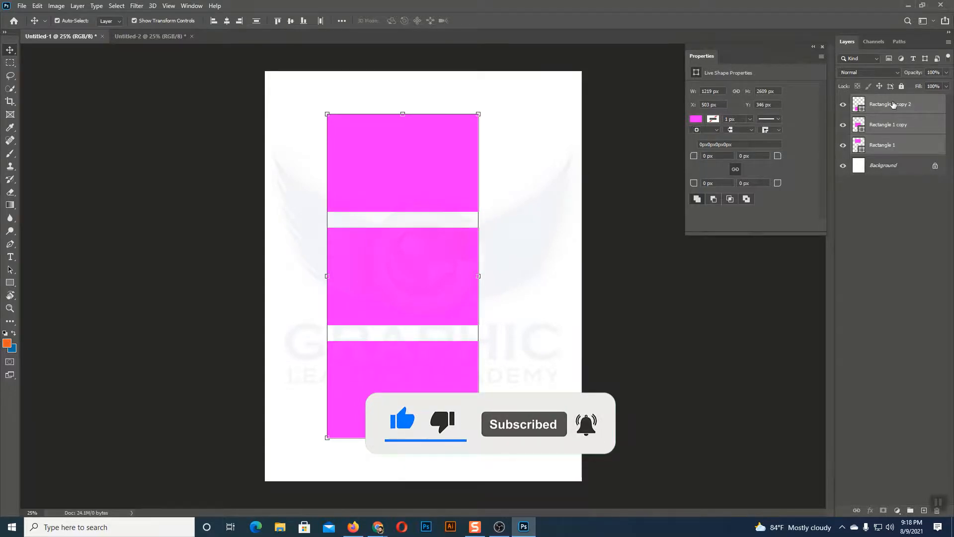
click(561, 282)
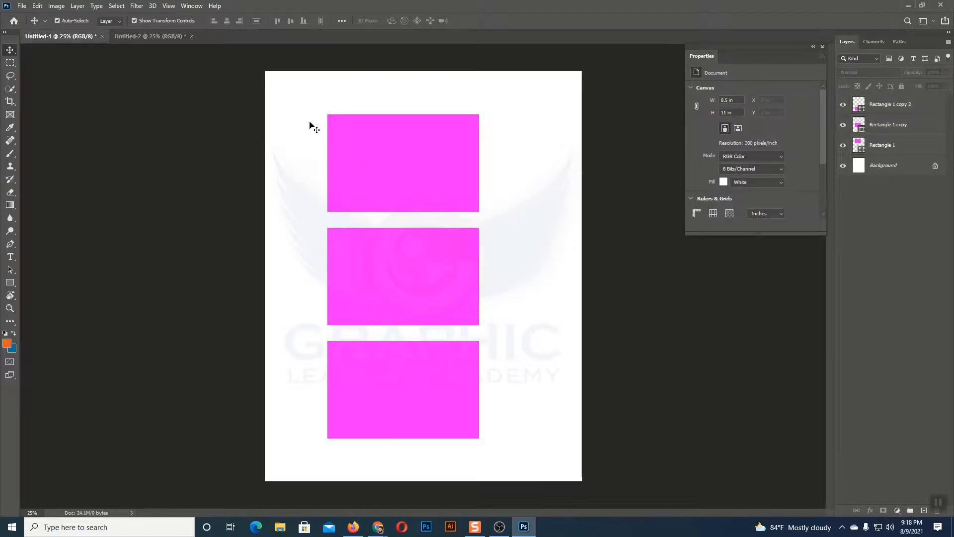
drag(310, 122, 503, 404)
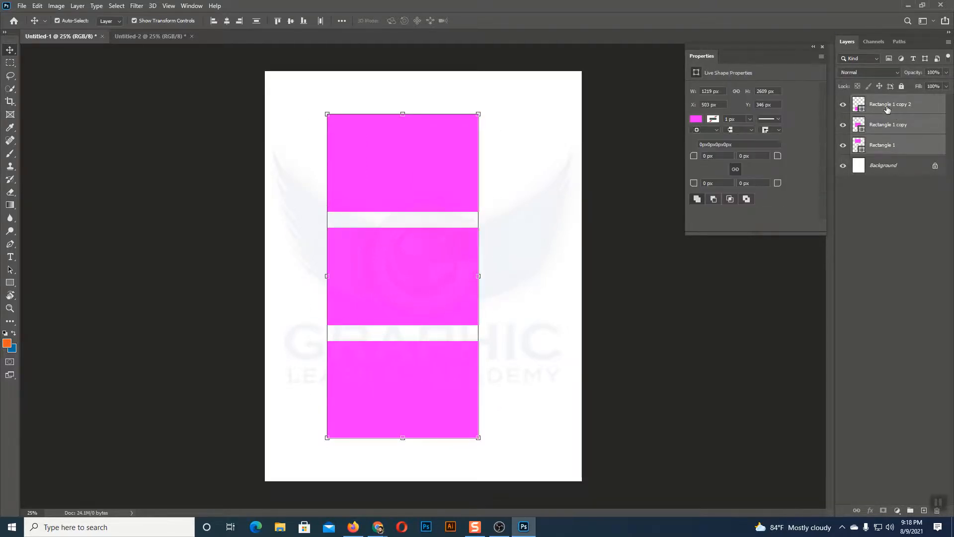
right_click(887, 107)
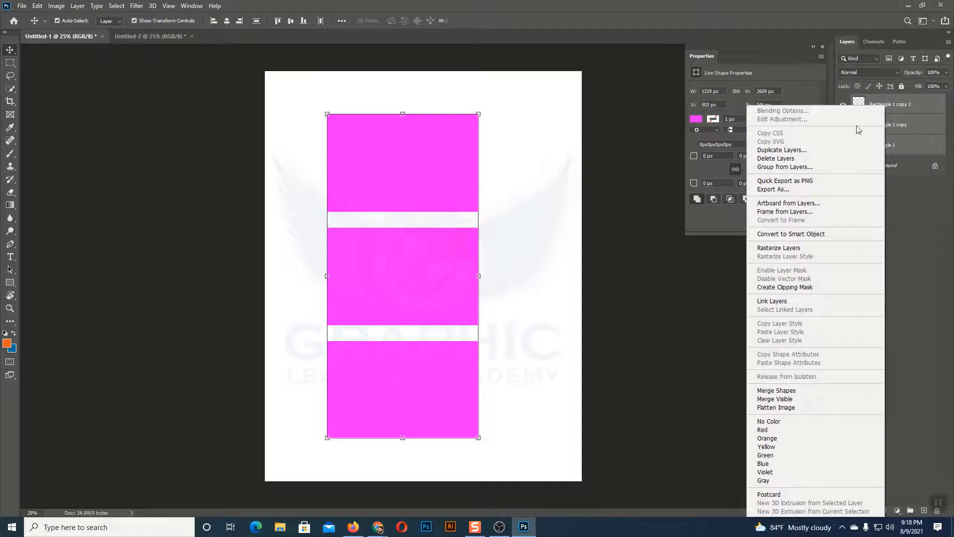
click(774, 150)
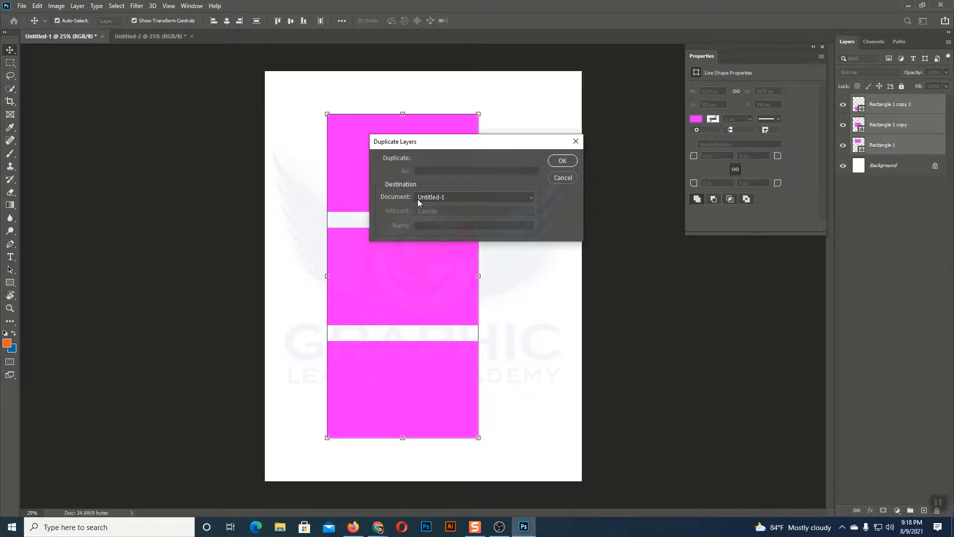
click(562, 162)
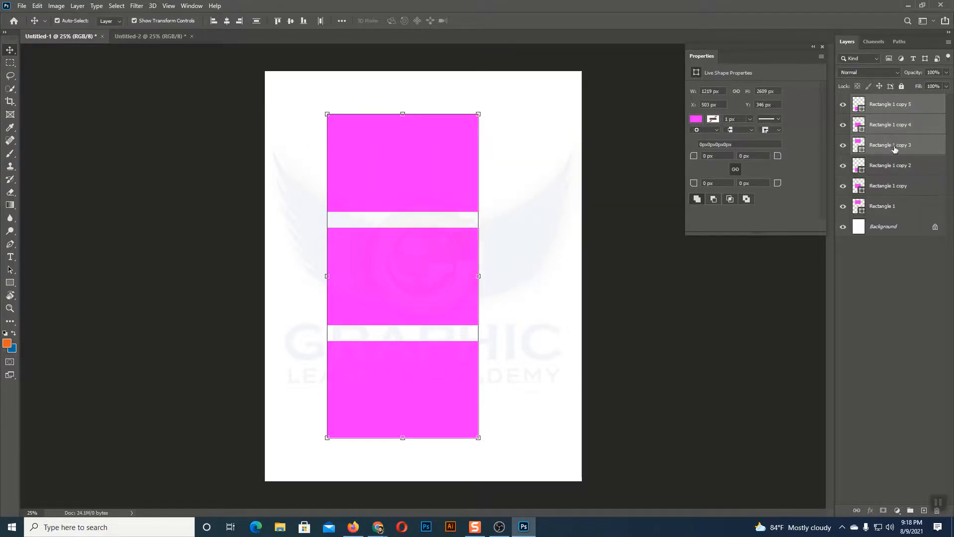
Move the three duplicated rectangles horizontally beside the original column to X 1789 px, and delete them.
drag(455, 185, 634, 175)
drag(556, 188, 536, 192)
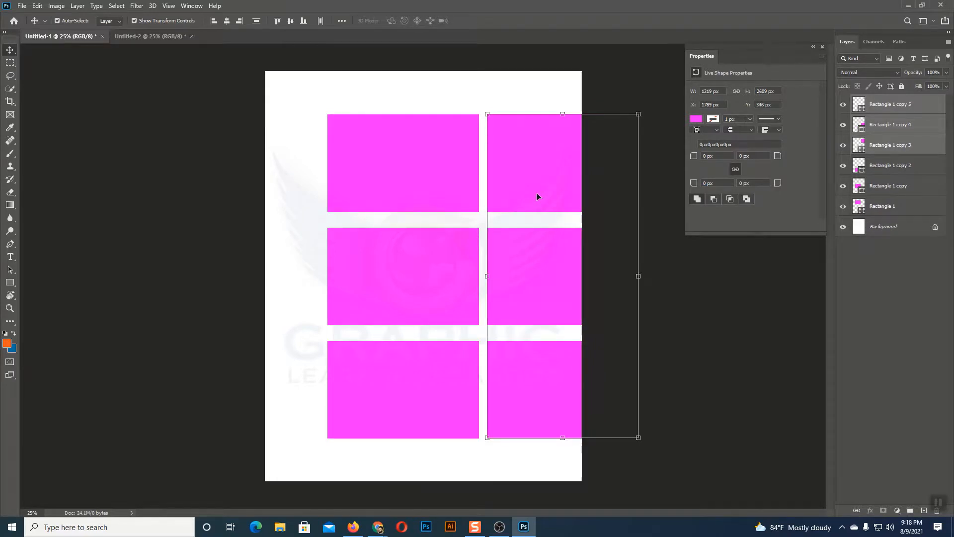
key(Delete)
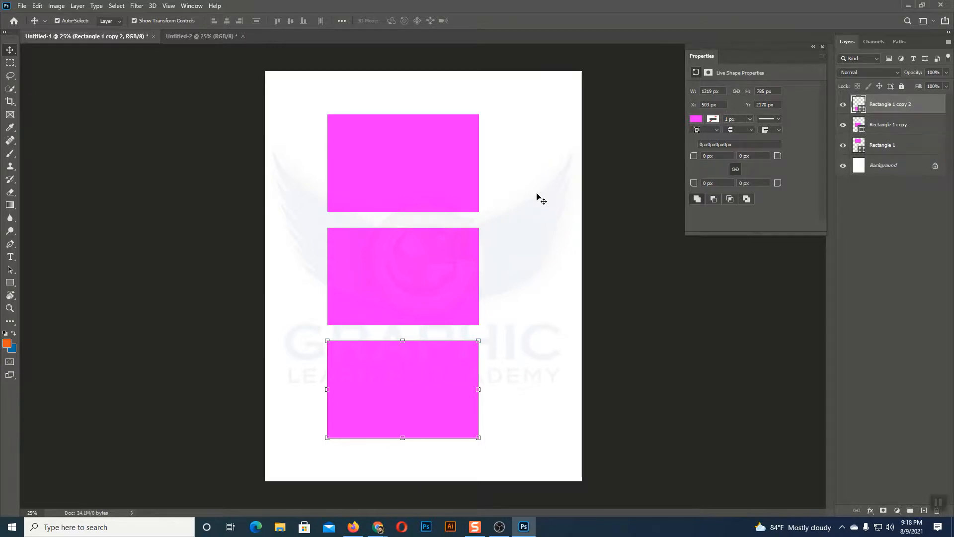
click(540, 197)
click(404, 165)
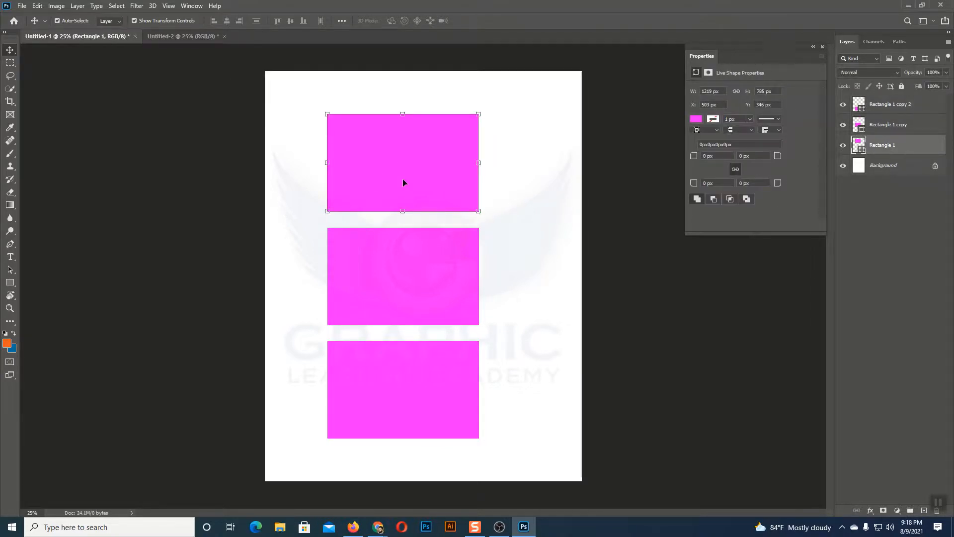
Duplicate the three rectangle layers of Untitled-2 into a new document, leaving its name blank.
click(204, 37)
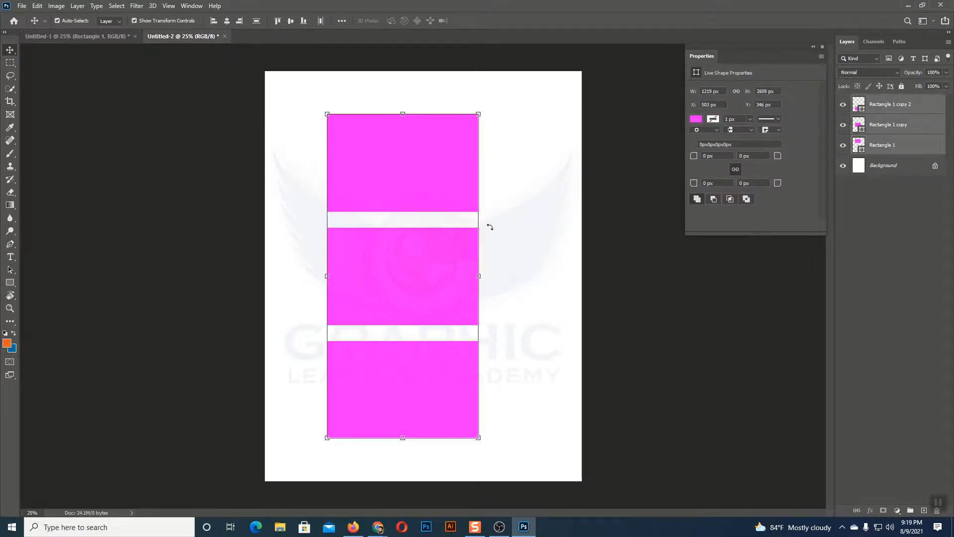
right_click(878, 104)
click(858, 149)
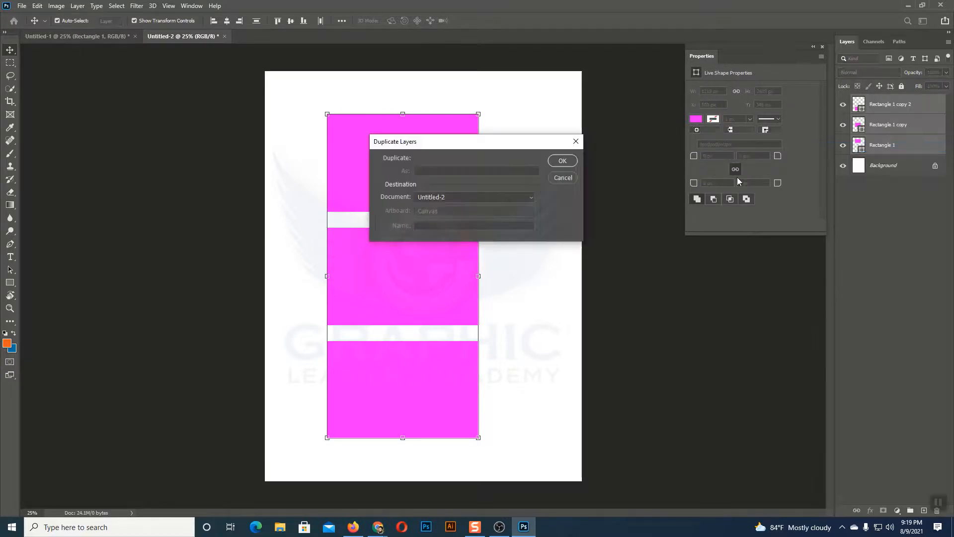
click(474, 198)
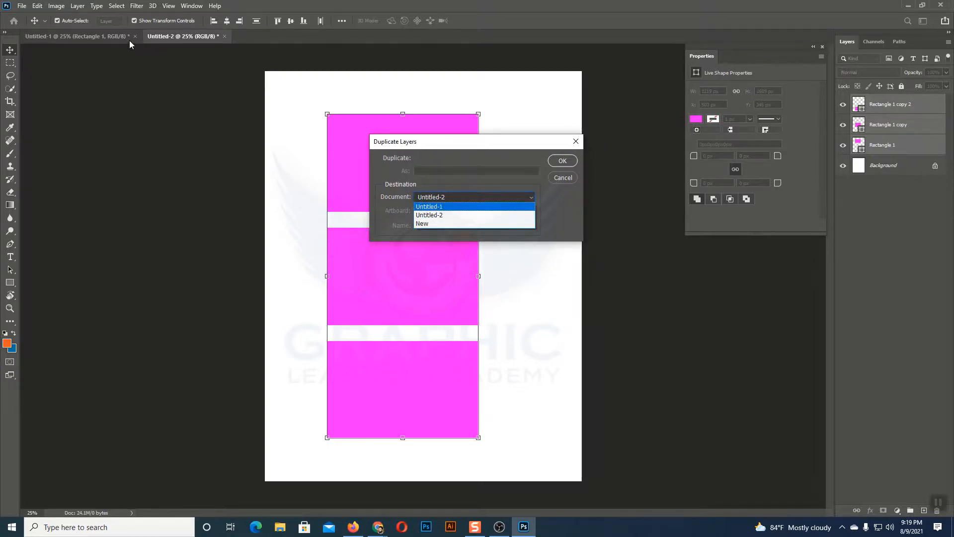
click(437, 225)
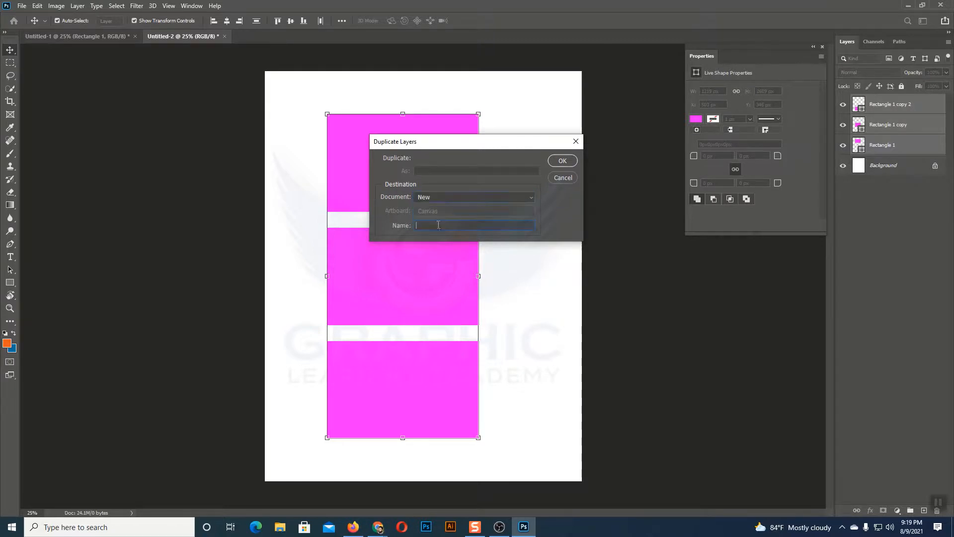
click(562, 161)
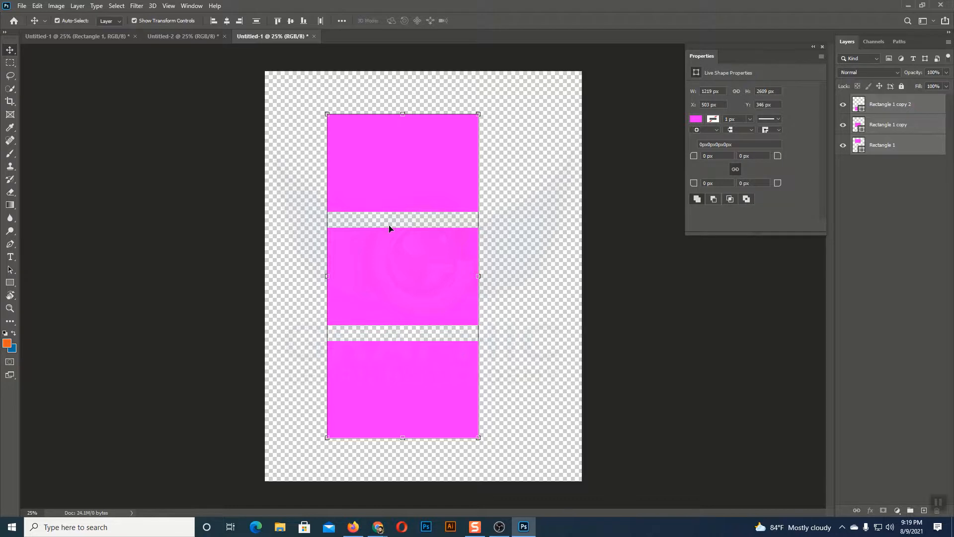
Compare the new document's layers and background with Untitled-2, checking each of its three rectangles individually.
click(185, 37)
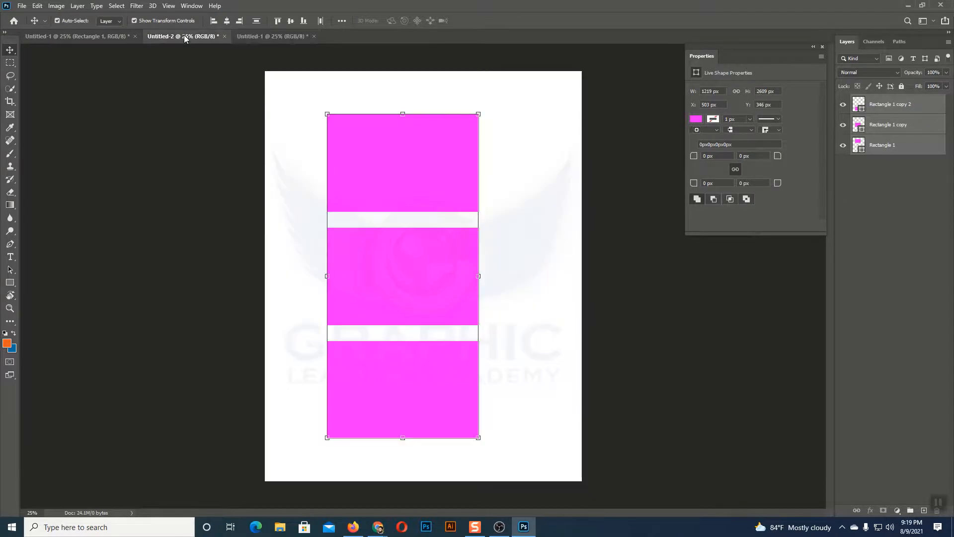
click(263, 37)
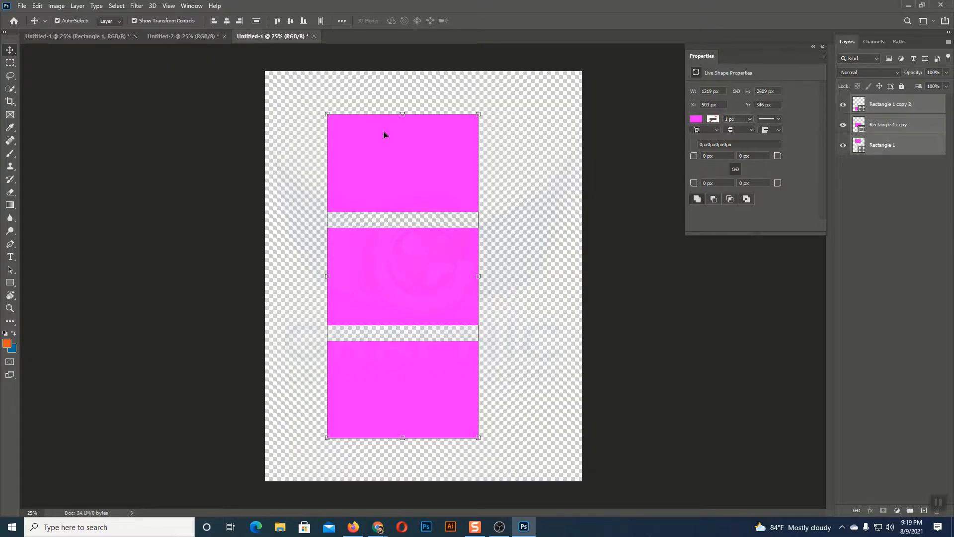
click(659, 206)
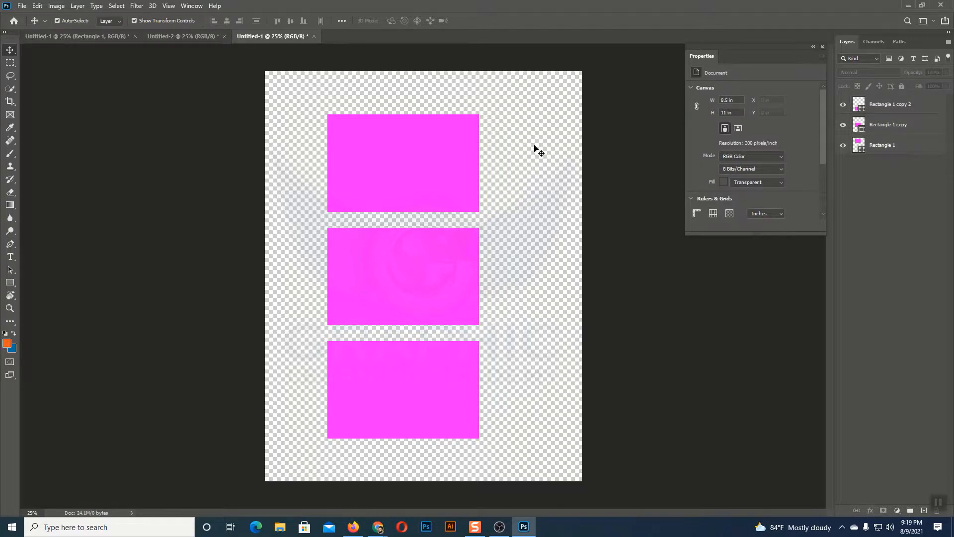
click(219, 37)
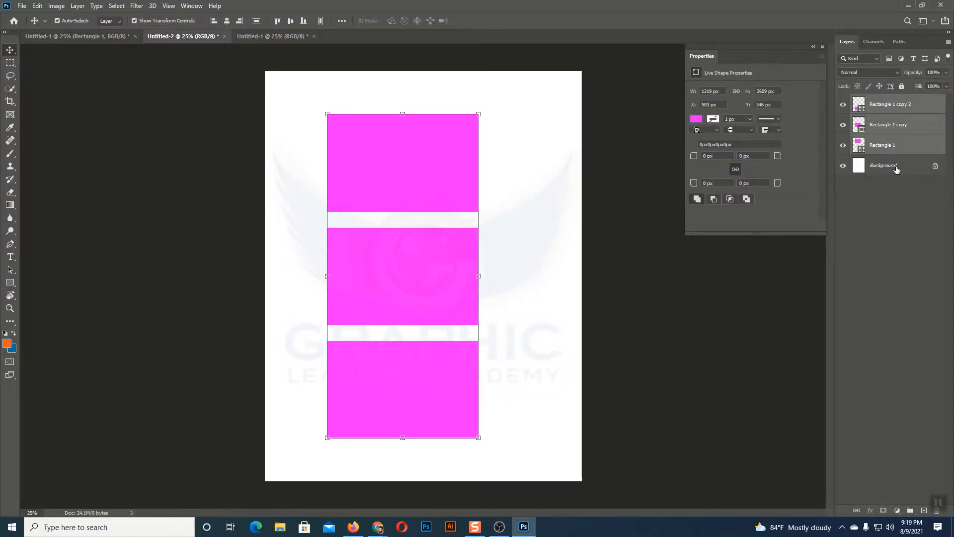
click(299, 35)
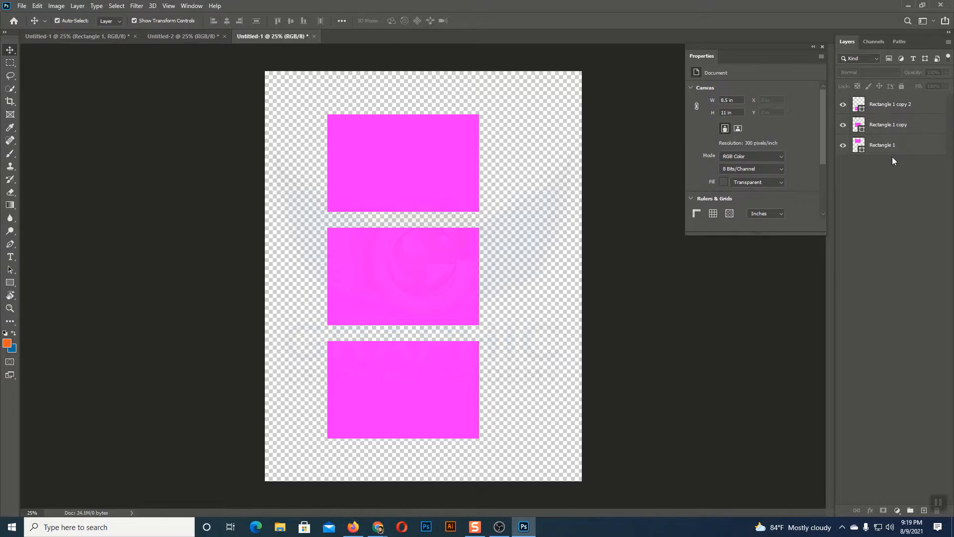
click(439, 142)
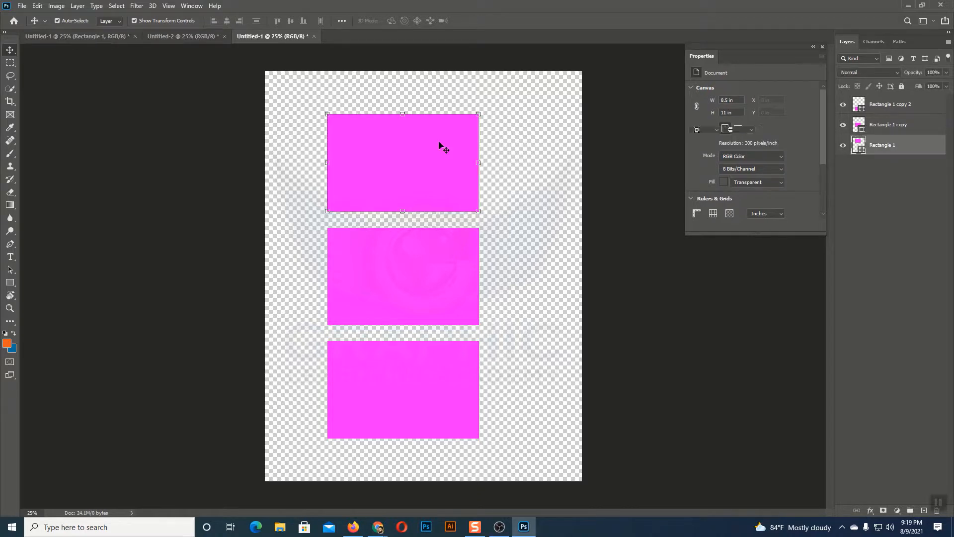
click(409, 246)
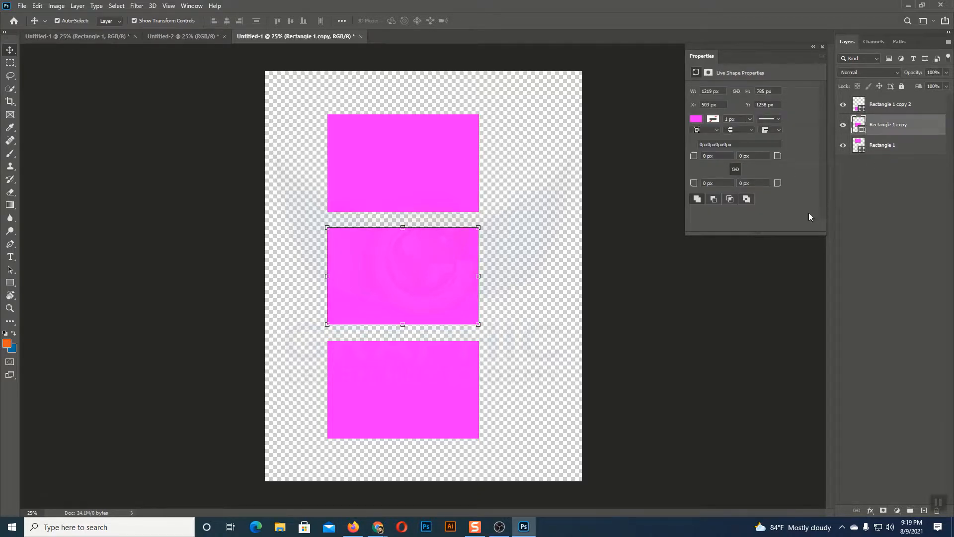
click(437, 369)
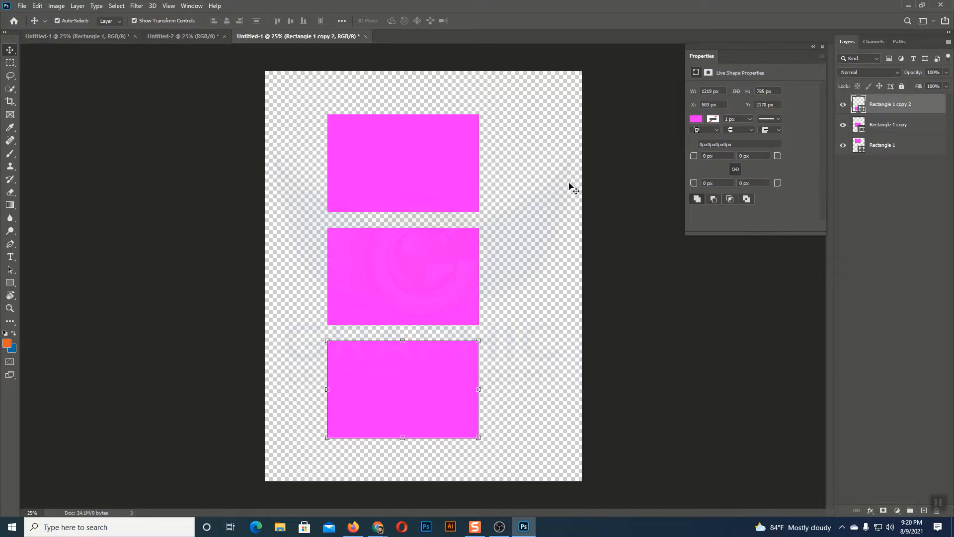
click(563, 201)
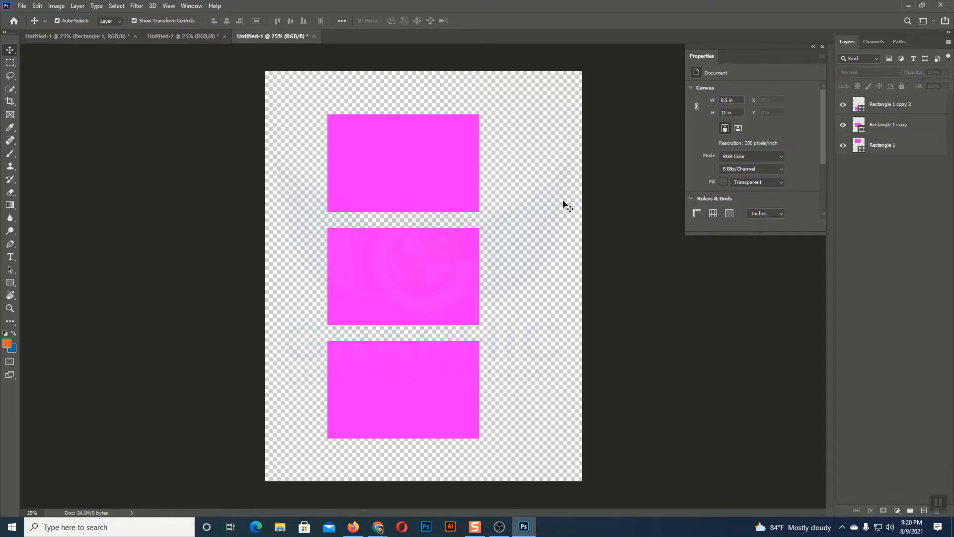
Open the _L4C4914.CR2 photo from the Basketball portraits folder in Camera Raw.
click(22, 6)
click(33, 26)
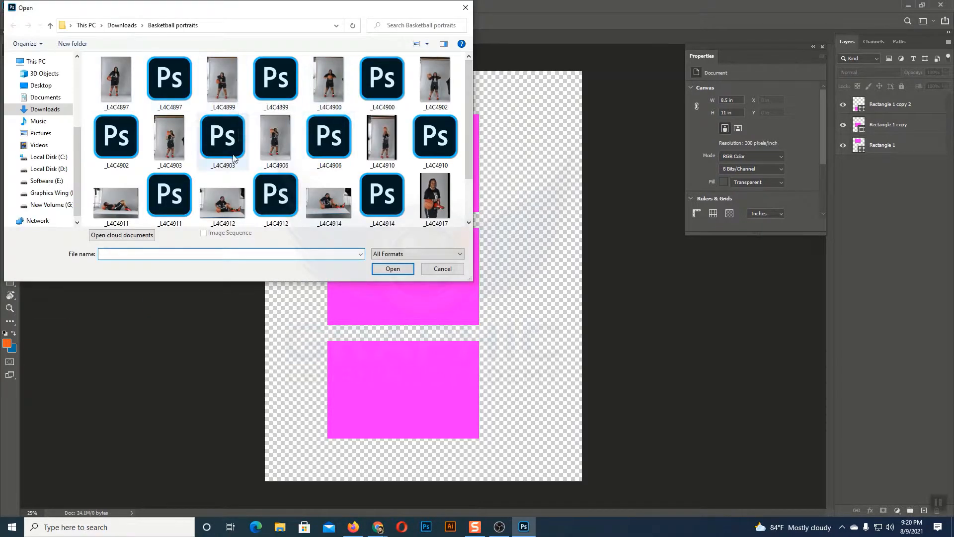
scroll(234, 158, down, 1)
click(329, 143)
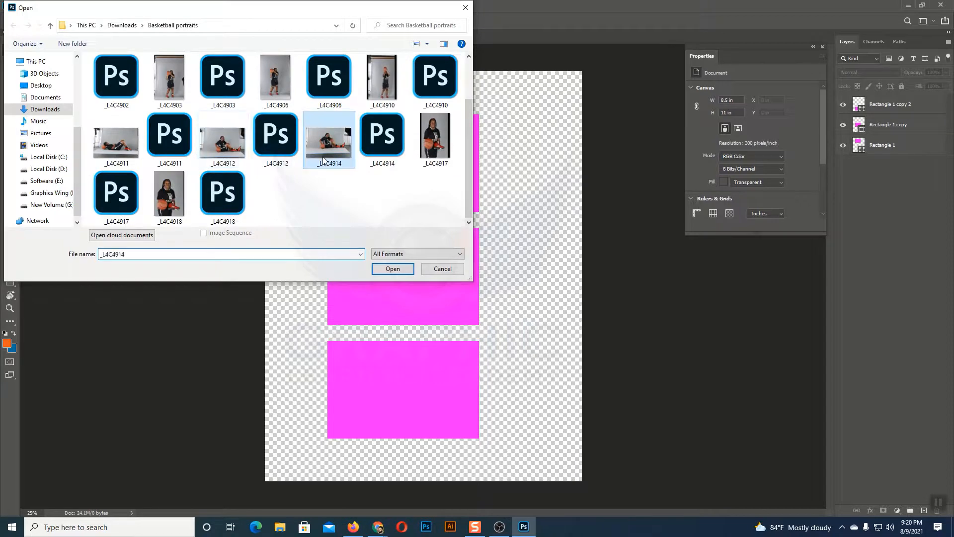
click(389, 269)
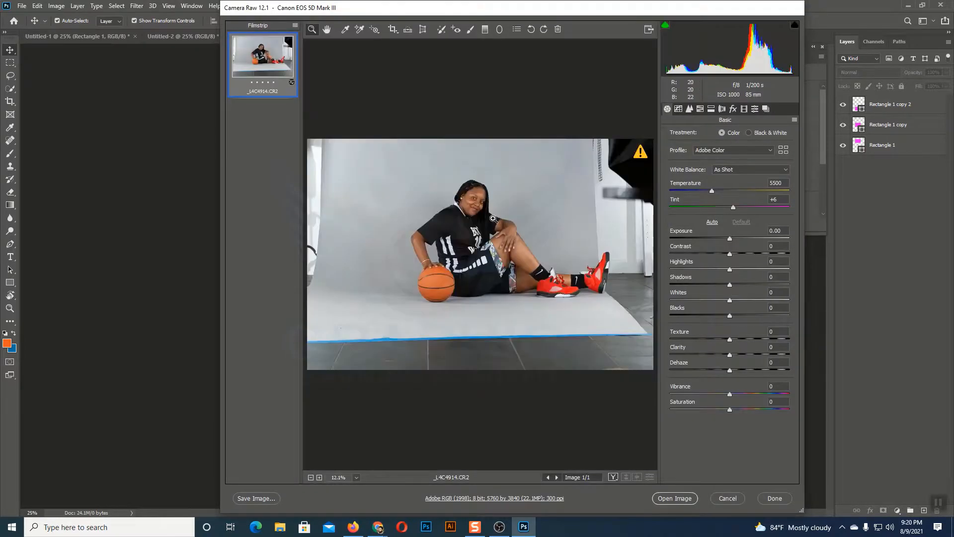
Open the _L4C4914.CR2 photo from Camera Raw as a document and compare it with the Untitled-2 and Untitled-1 rectangle documents.
click(675, 499)
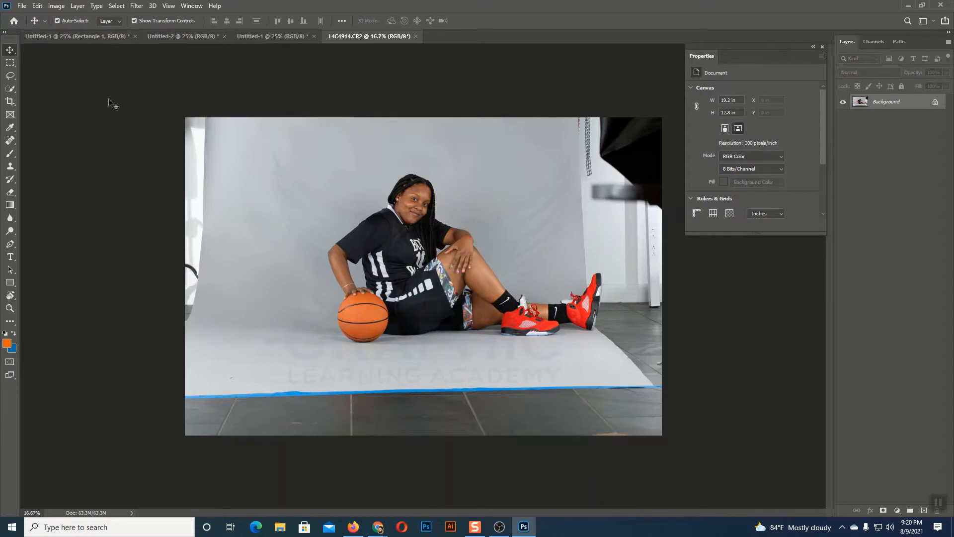
click(172, 31)
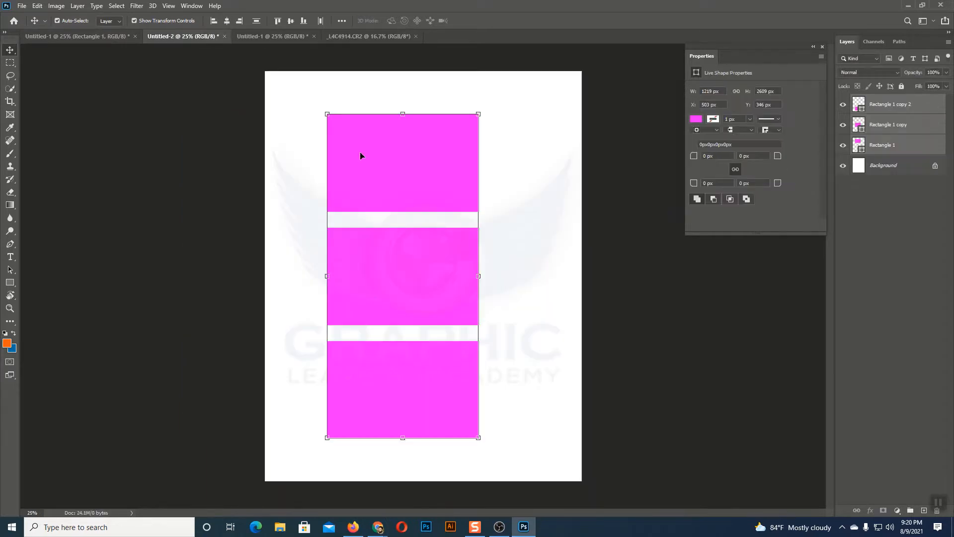
click(91, 38)
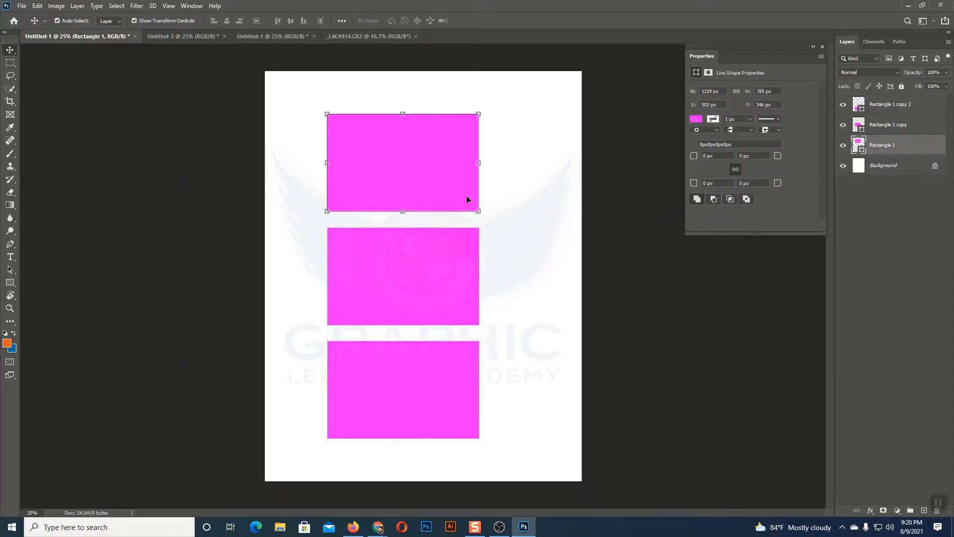
click(369, 38)
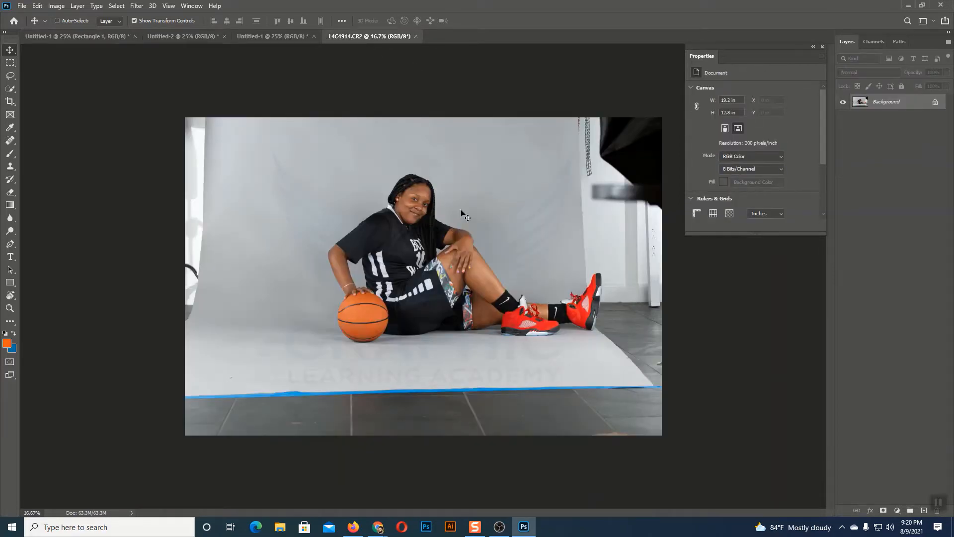
Try pasting the clipboard contents into the Untitled-1 document with the white background, undo the paste, and deselect all layers.
click(107, 37)
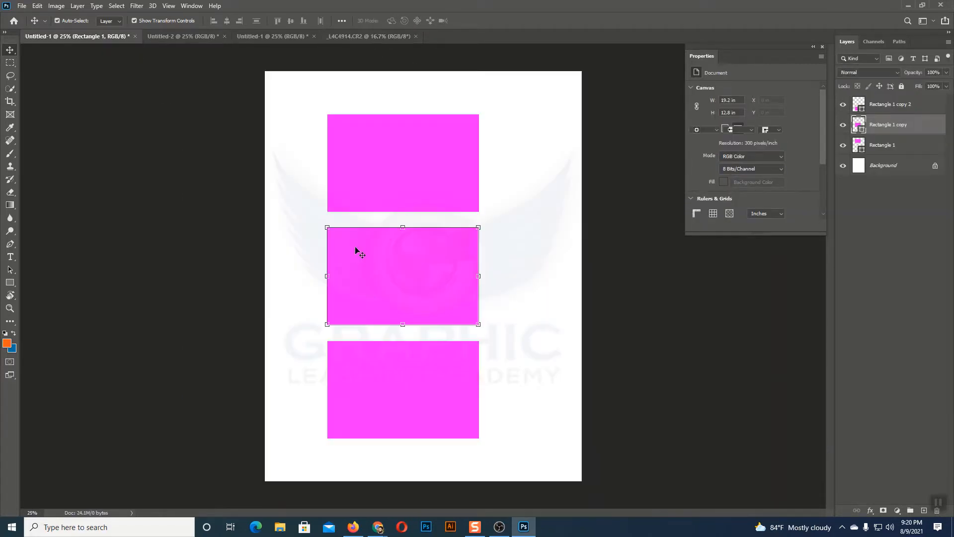
key(ctrl+v)
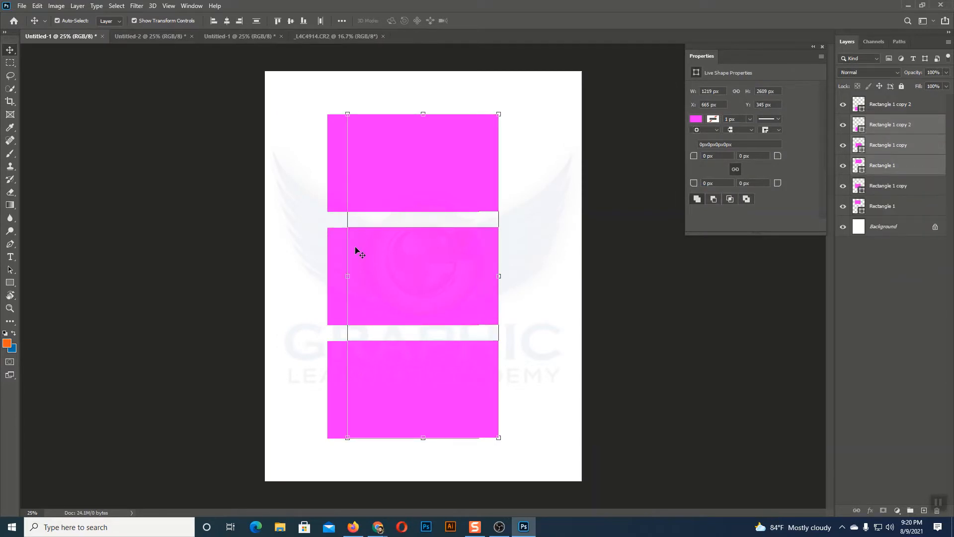
key(ctrl+z)
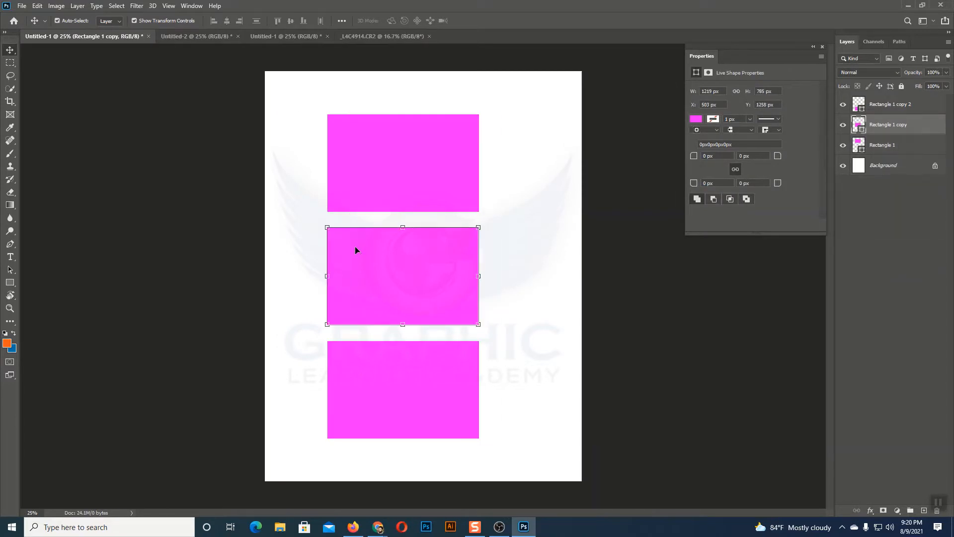
click(502, 193)
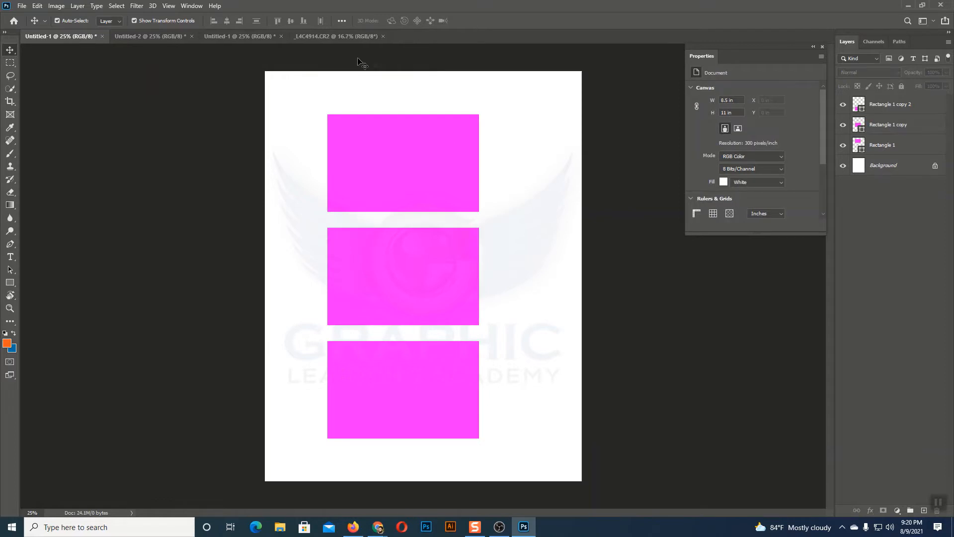
Select the entire canvas of the _L4C4914.CR2 photo and copy it.
click(336, 36)
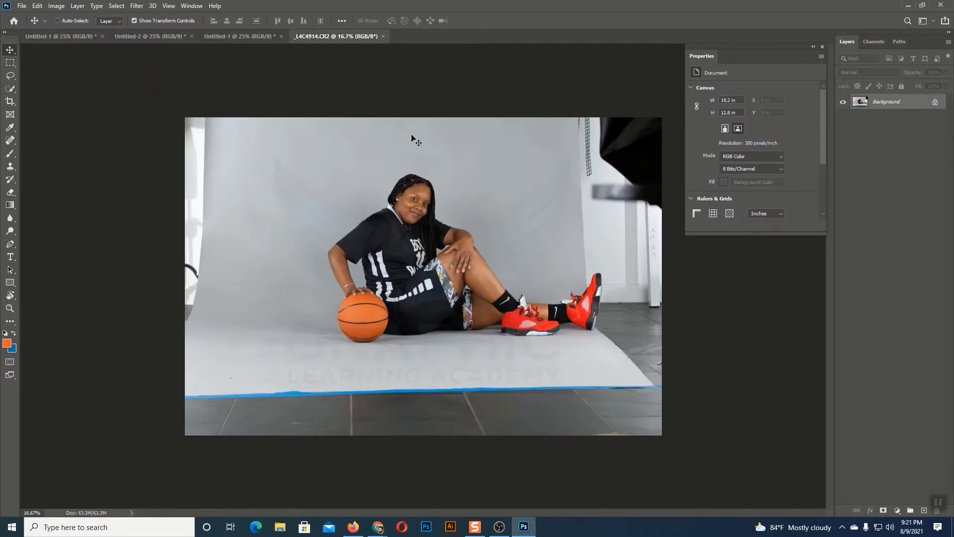
key(ctrl+a)
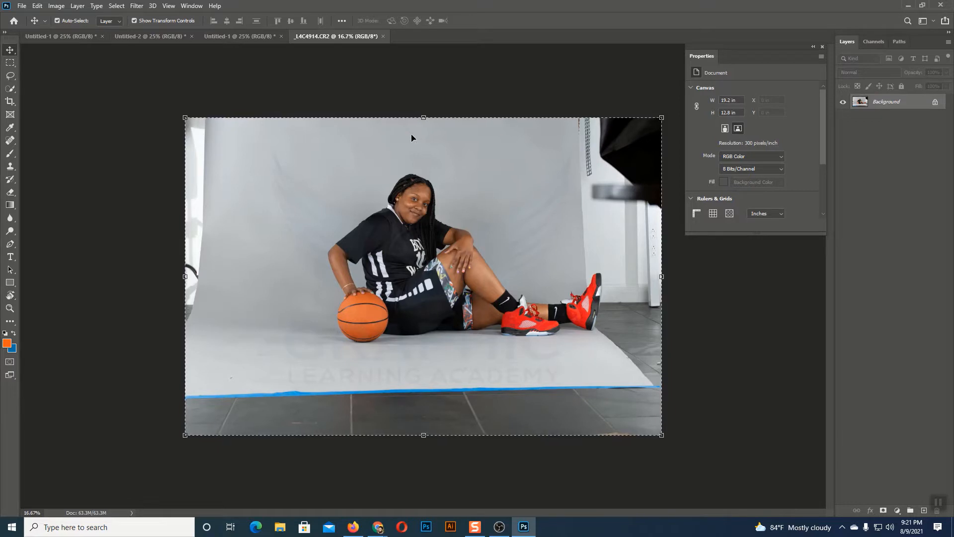
key(ctrl+plus)
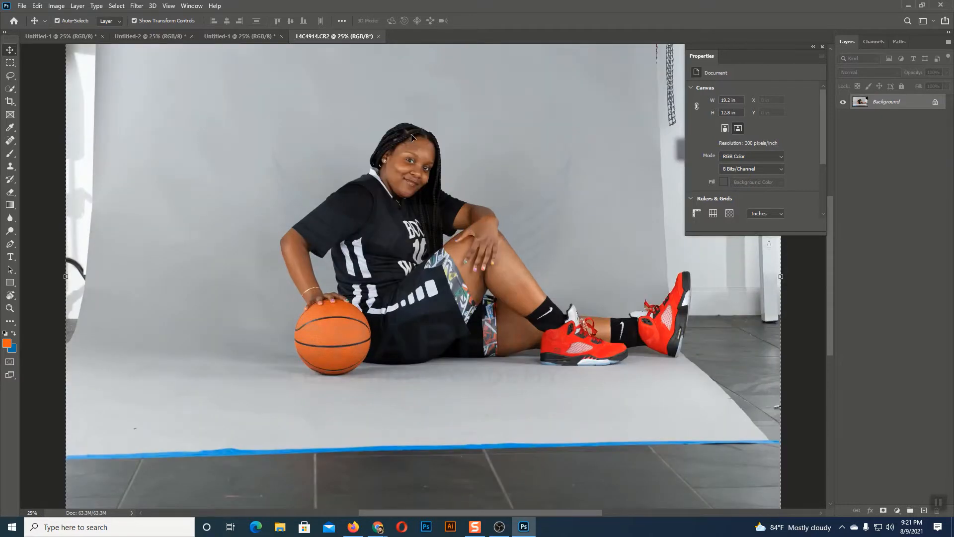
scroll(412, 137, up, 5)
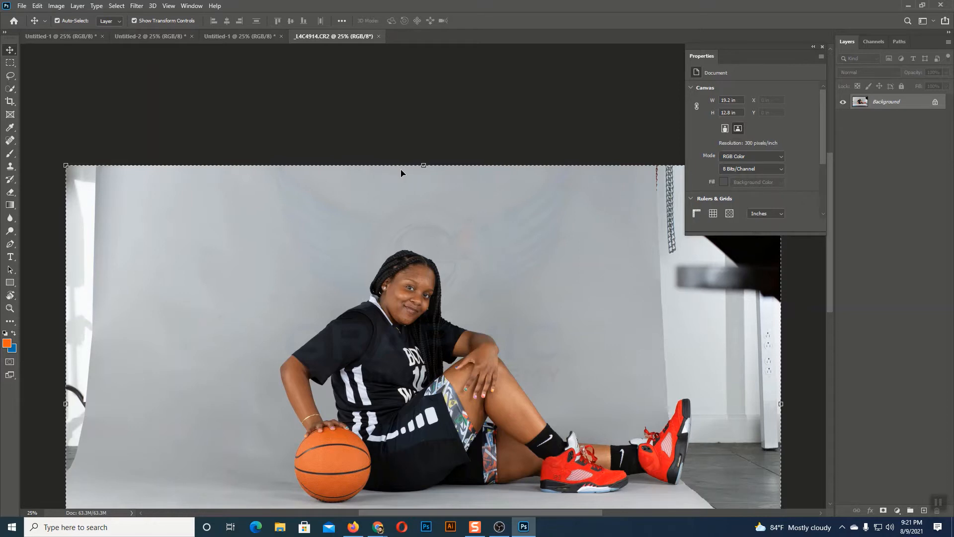
key(ctrl)
key(ctrl+minus)
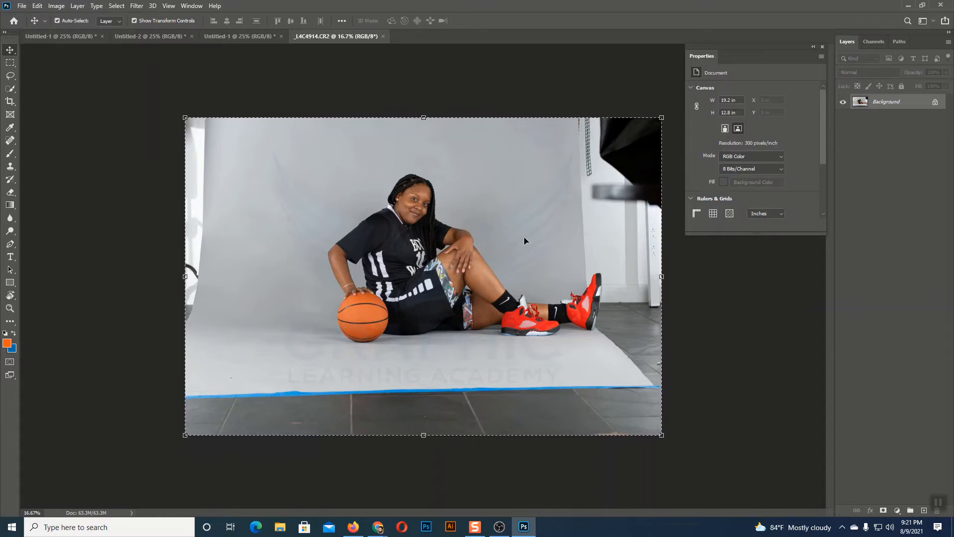
Paste the copied photo into the Untitled-2 document as a new layer above the three rectangles.
click(238, 38)
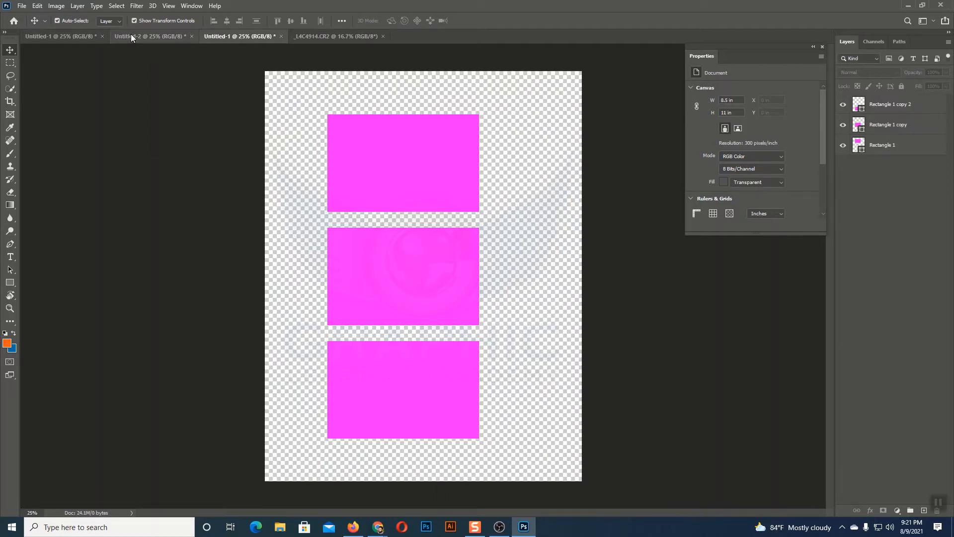
click(149, 37)
click(532, 271)
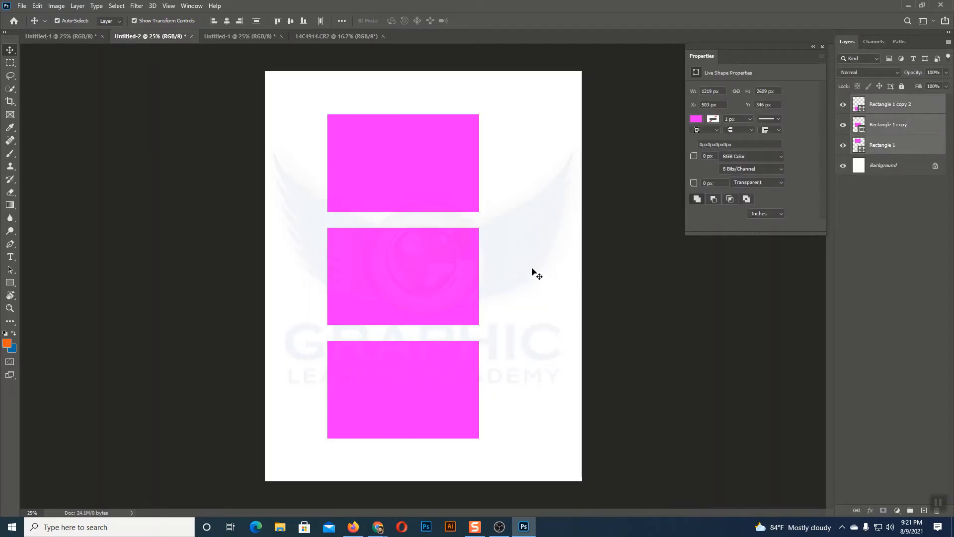
key(ctrl)
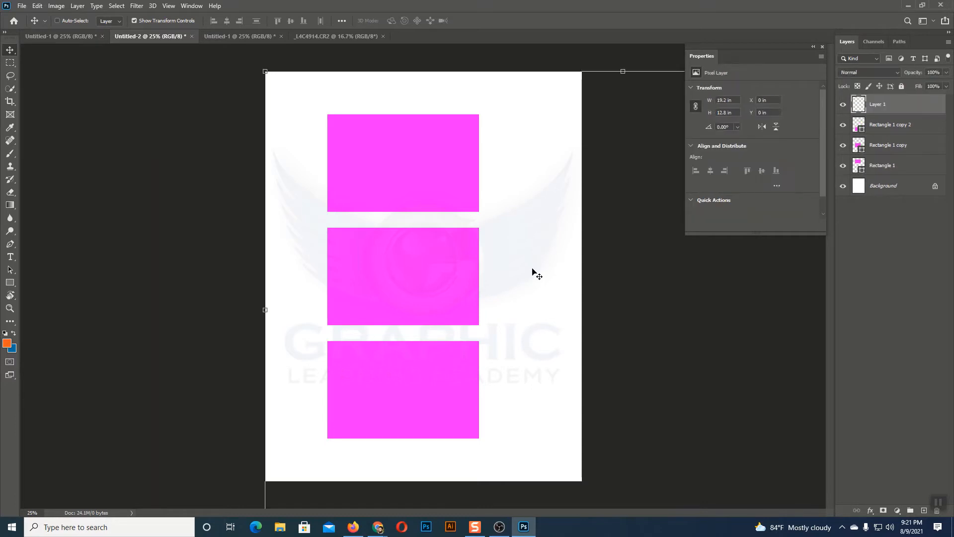
key(ctrl+minus)
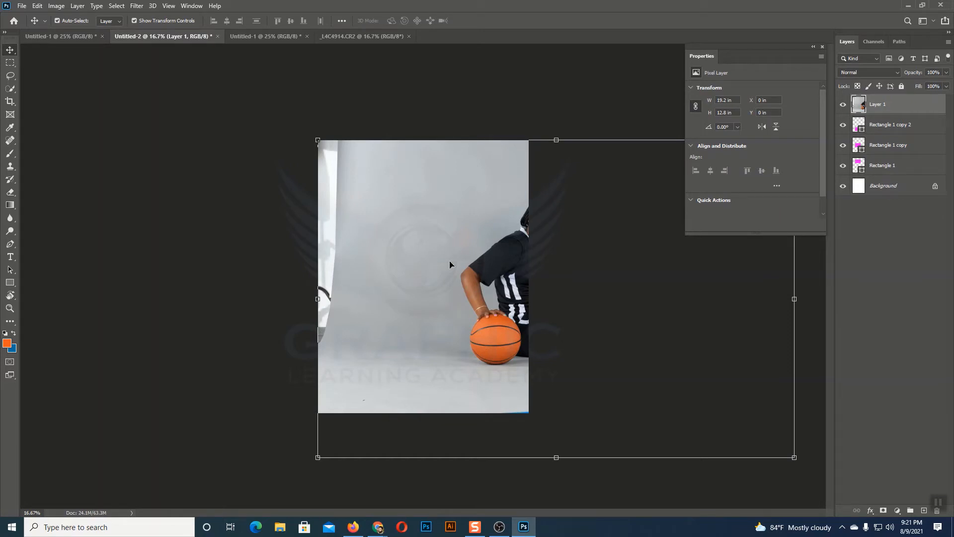
Scale the pasted photo proportionally to 43.37%, position it at about X 0.09 in, Y 2.73 in over the rectangles, and deselect it.
drag(458, 273, 372, 261)
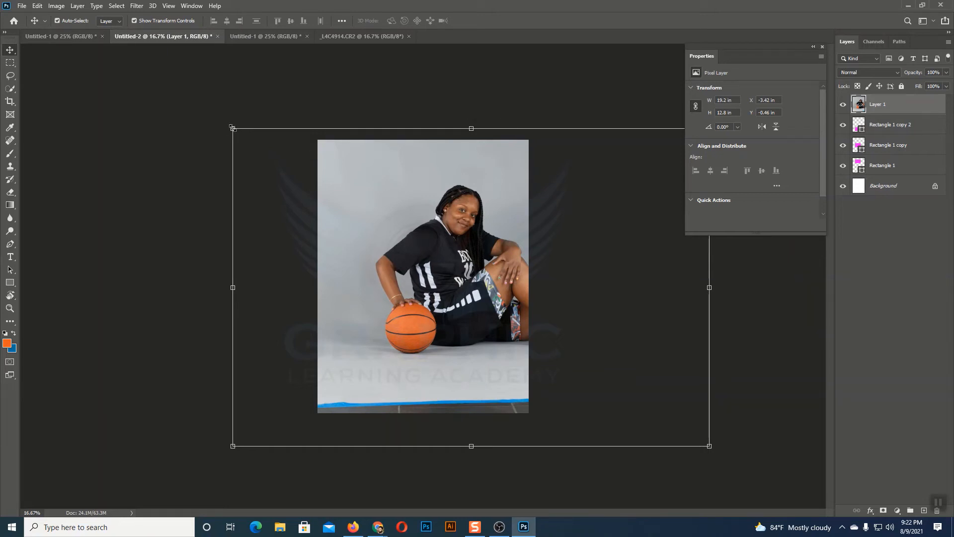
drag(232, 128, 399, 256)
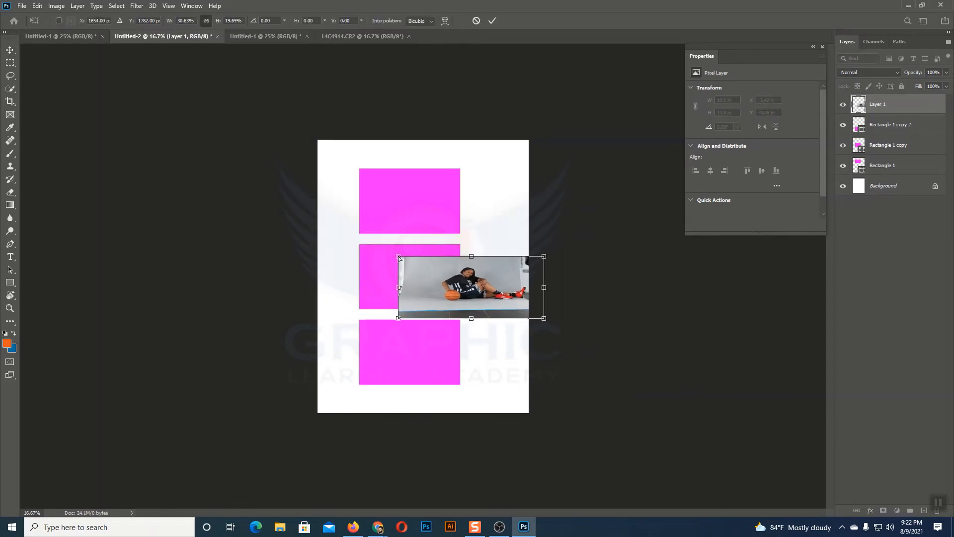
key(ctrl+z)
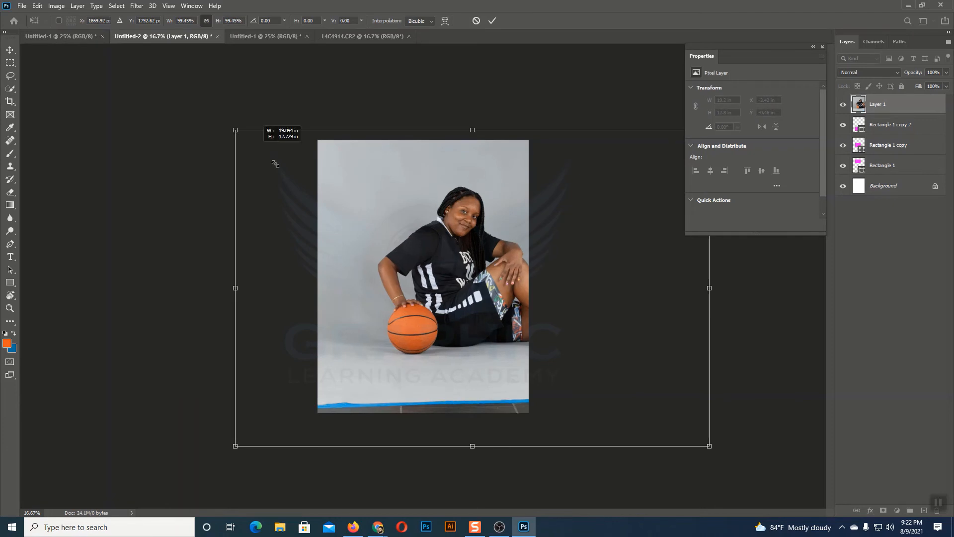
drag(275, 163, 332, 254)
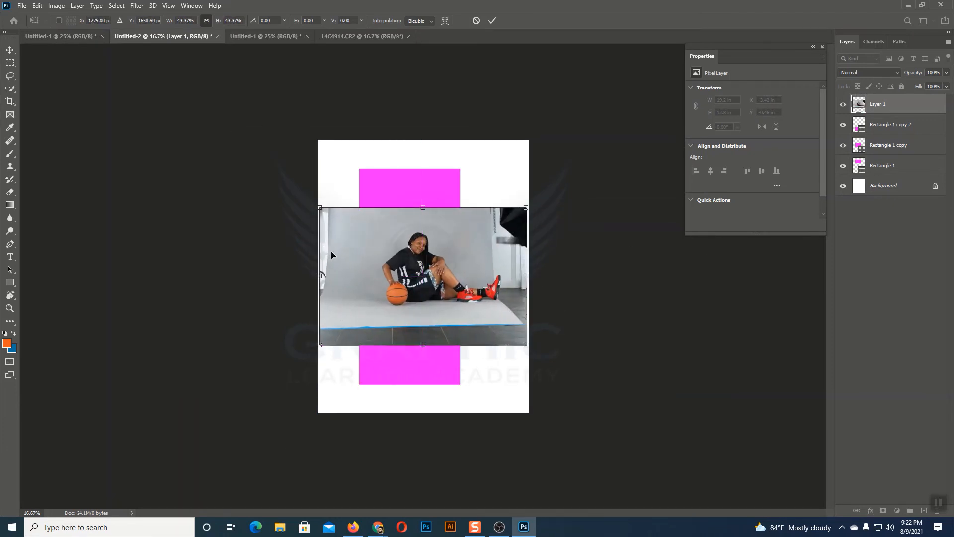
key(Return)
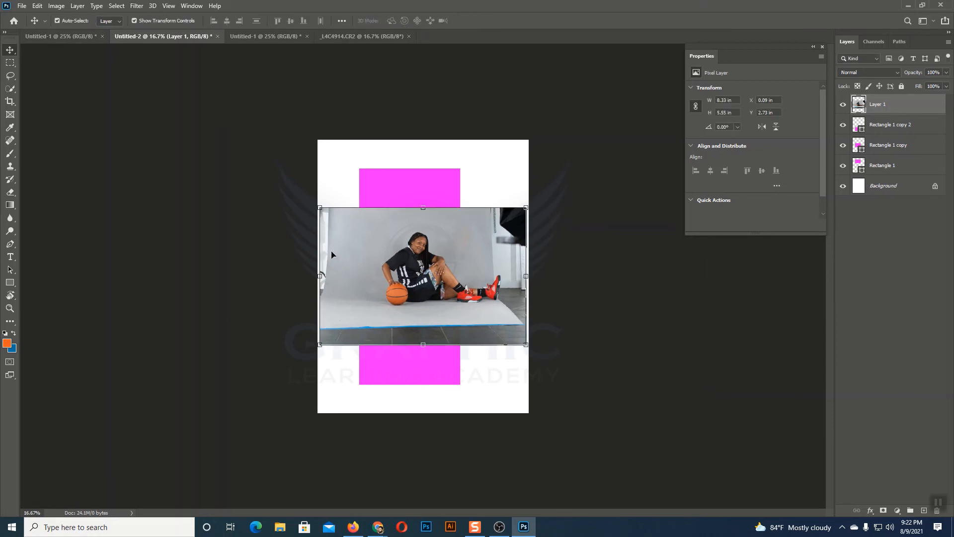
click(484, 177)
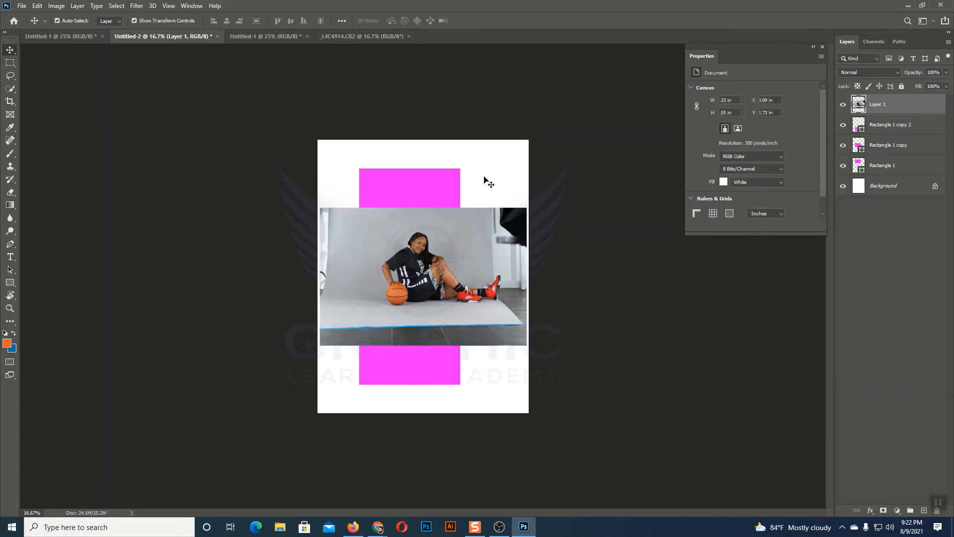